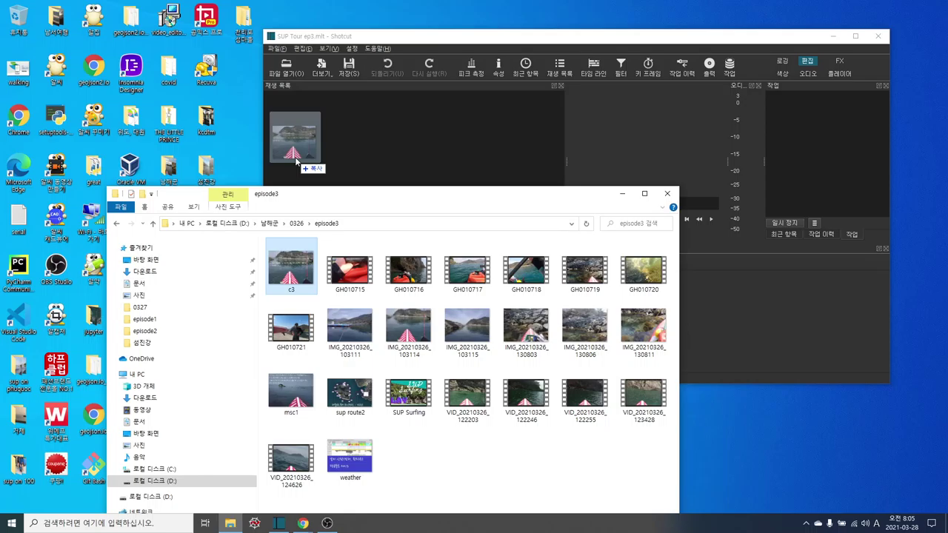
Add the c3, sup route2 and weather images from the episode3 folder to the Shotcut playlist
drag(296, 162, 295, 158)
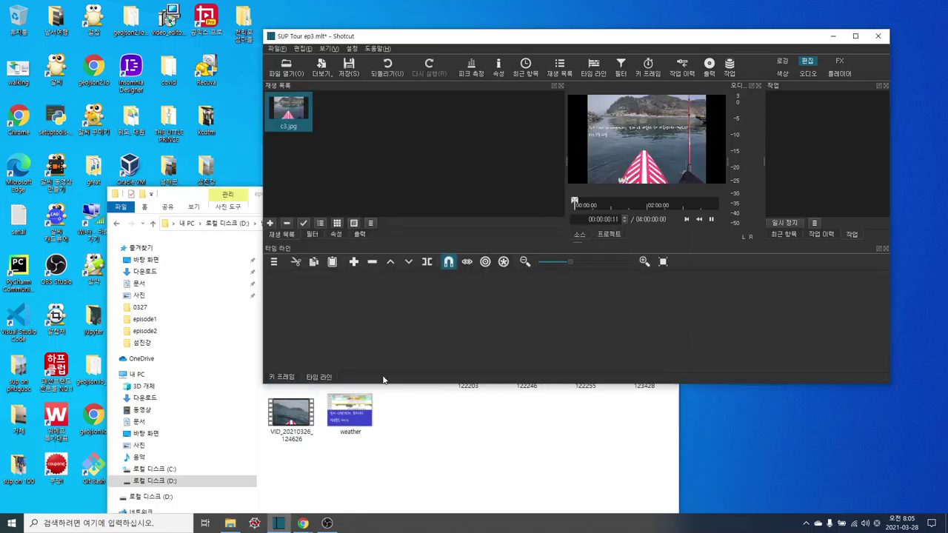
click(428, 446)
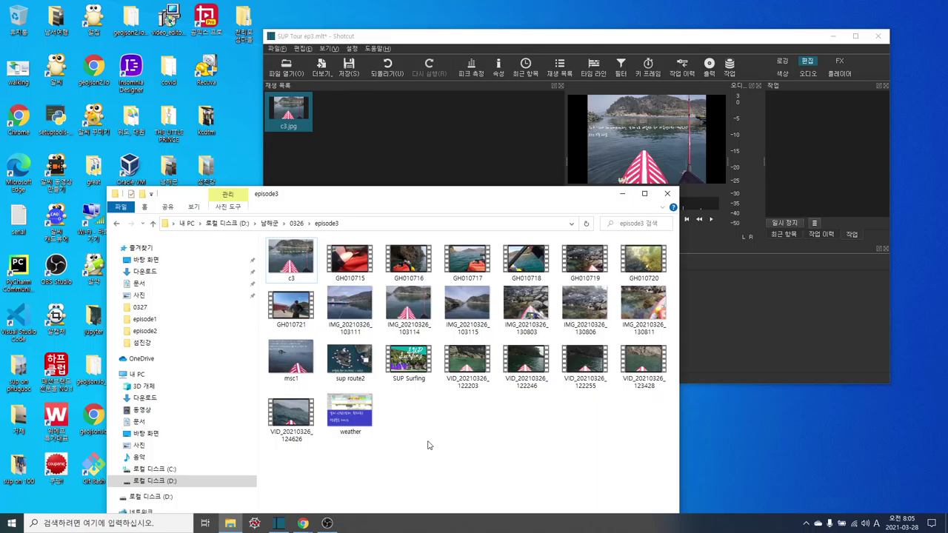
drag(355, 370, 351, 145)
drag(350, 411, 398, 144)
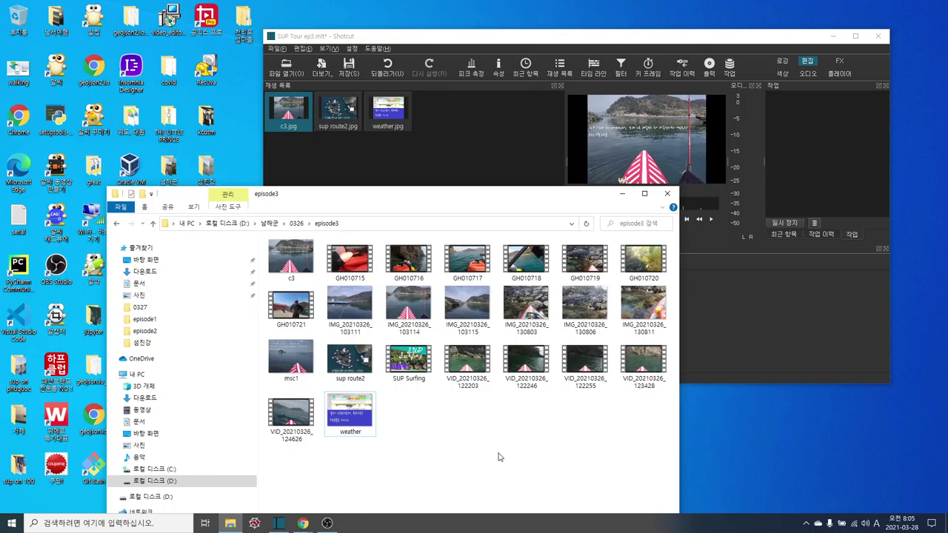
Add the files from GH010715 through msc1 in the episode3 folder to the playlist together
click(352, 260)
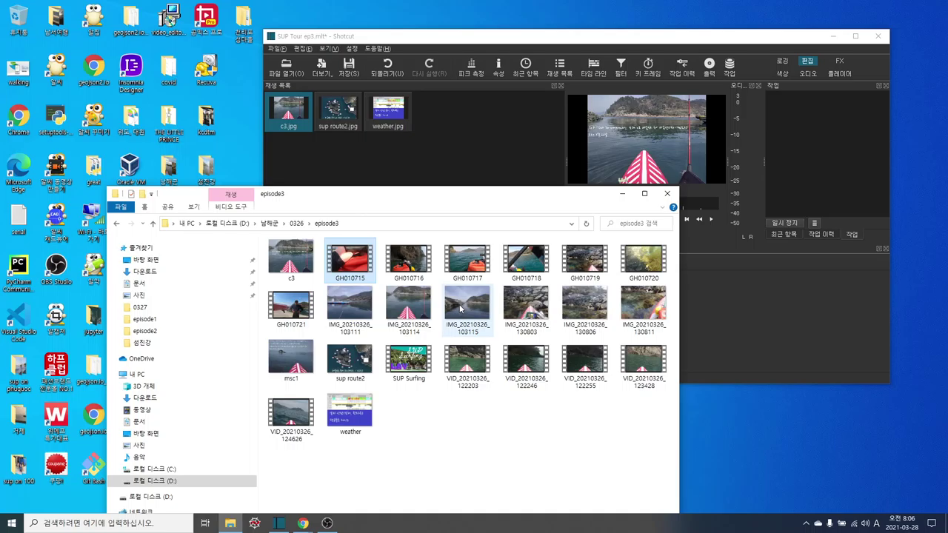
shift+click(285, 365)
drag(287, 366, 480, 173)
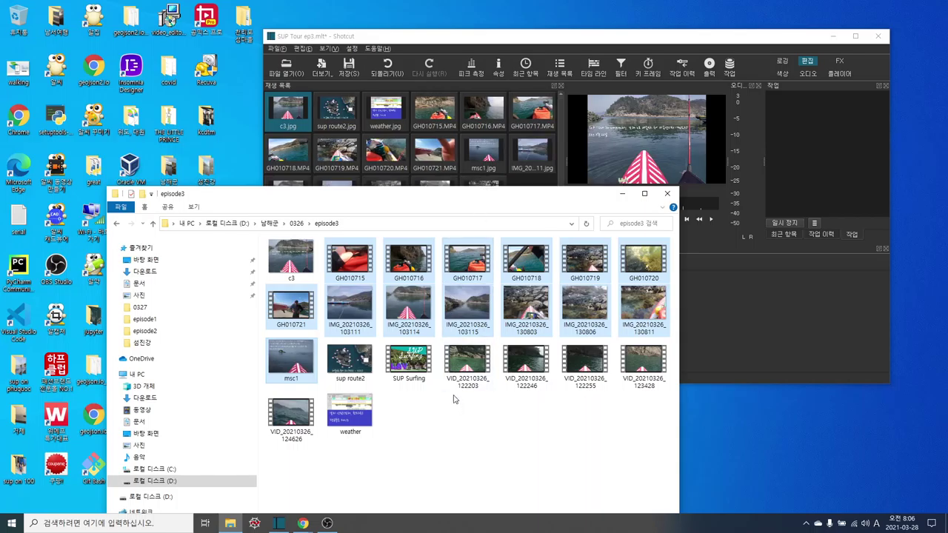
Add the SUP Surfing clip and the five VID_20210326 clips to the playlist, and close the folder window
click(420, 364)
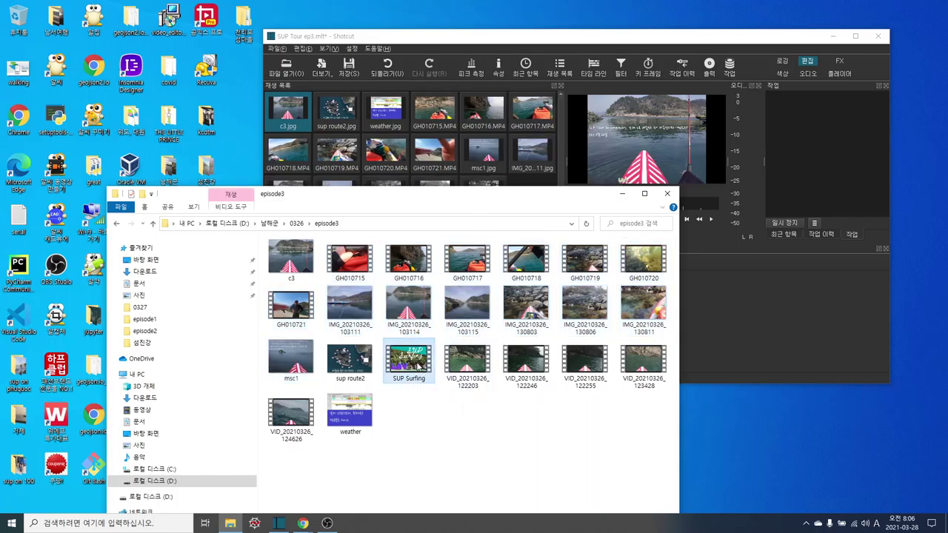
shift+click(295, 422)
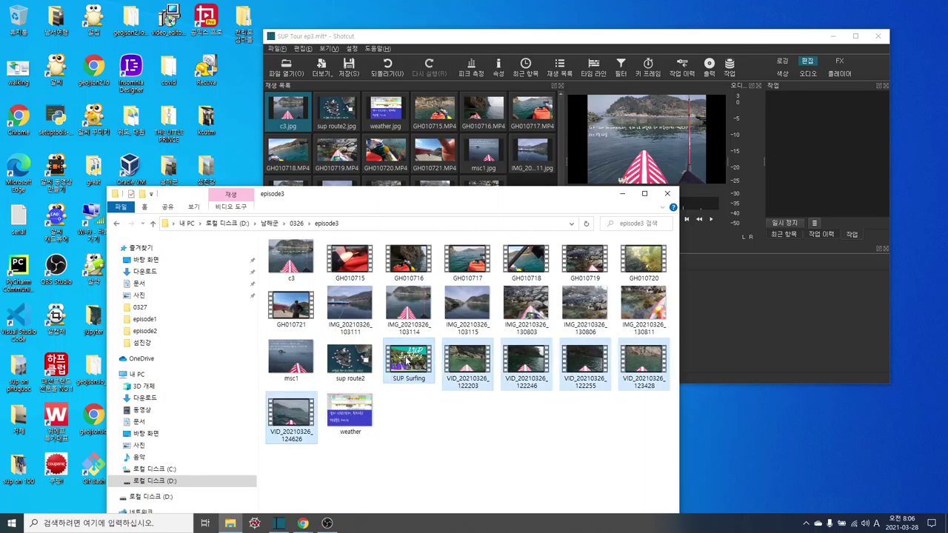
drag(407, 358, 426, 158)
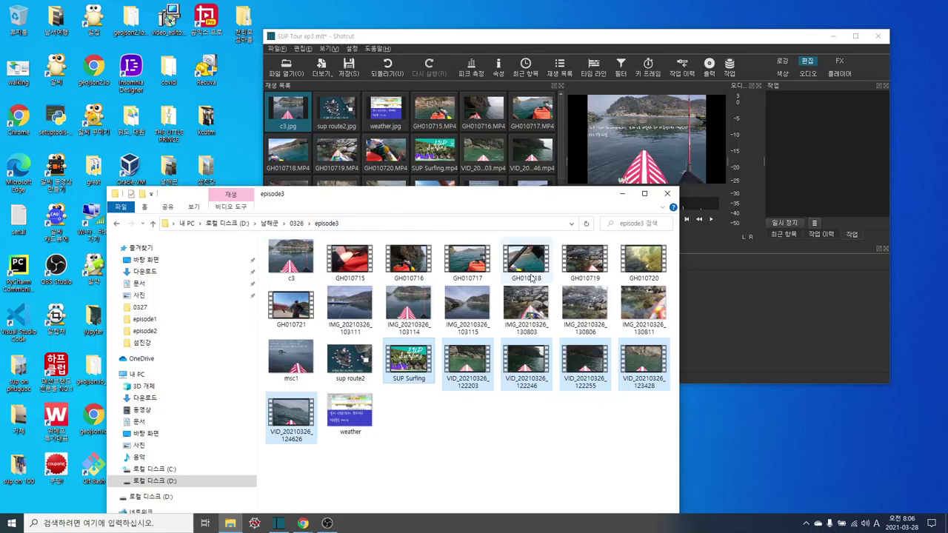
click(667, 195)
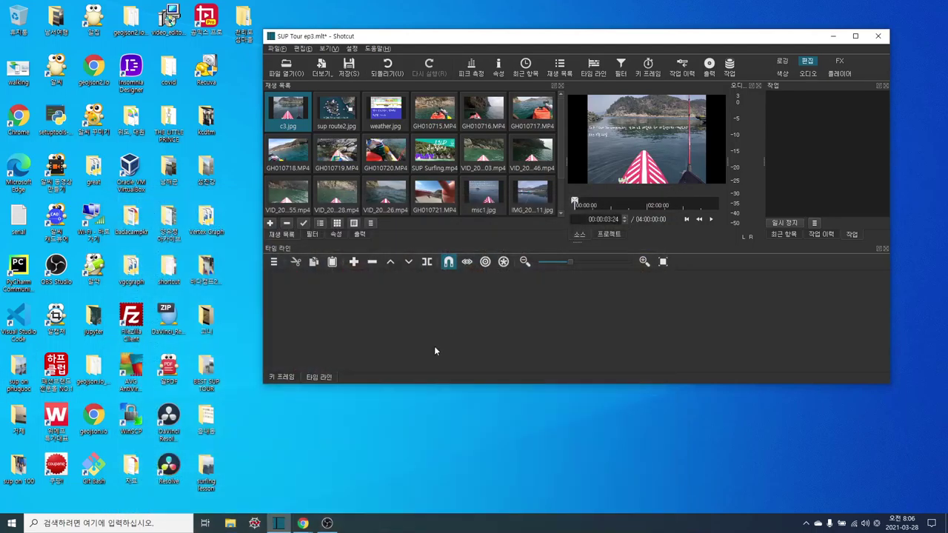
Maximize Shotcut and place c3.jpg, sup route2.jpg and weather.jpg one after another on video track V1
click(856, 36)
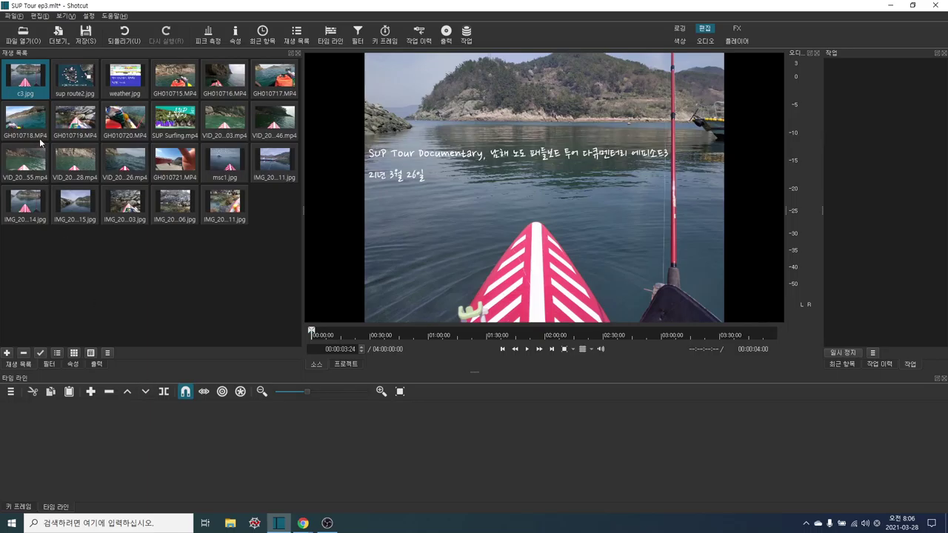
drag(26, 74, 58, 439)
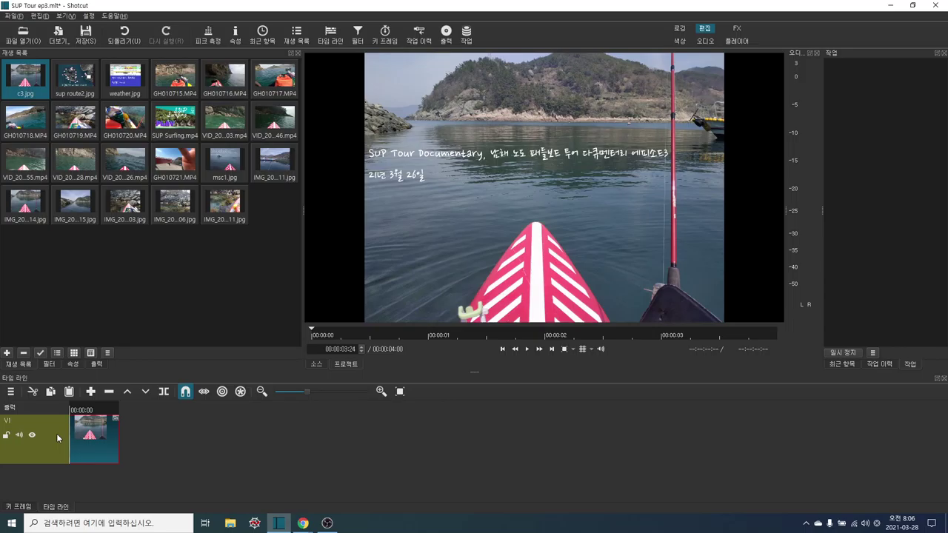
click(77, 81)
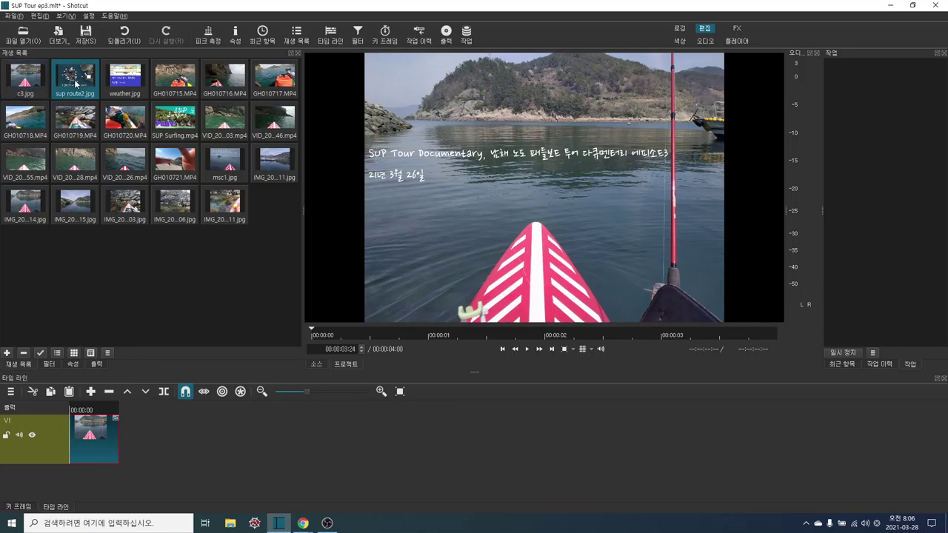
drag(75, 77, 124, 437)
drag(122, 84, 189, 440)
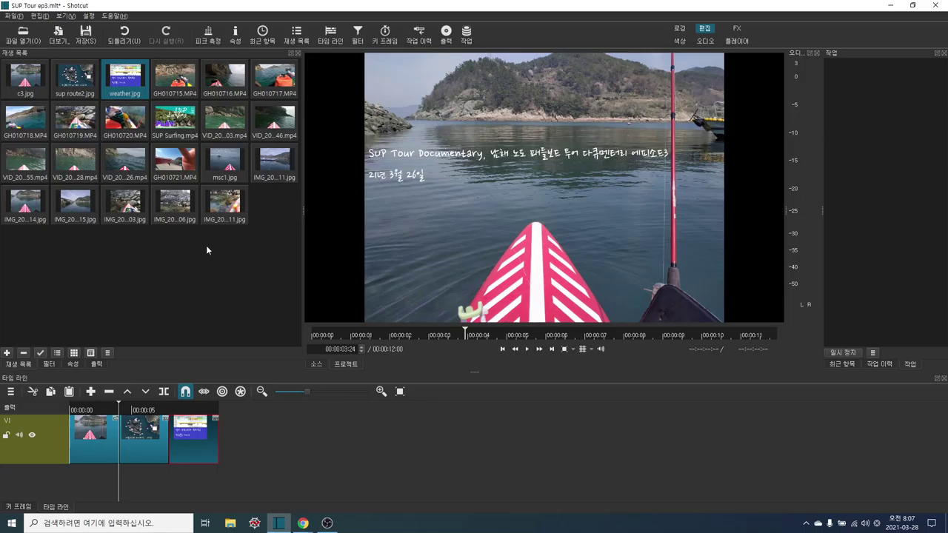
Remove the six IMG_20210326 photos from the playlist, one by one from the end
click(177, 81)
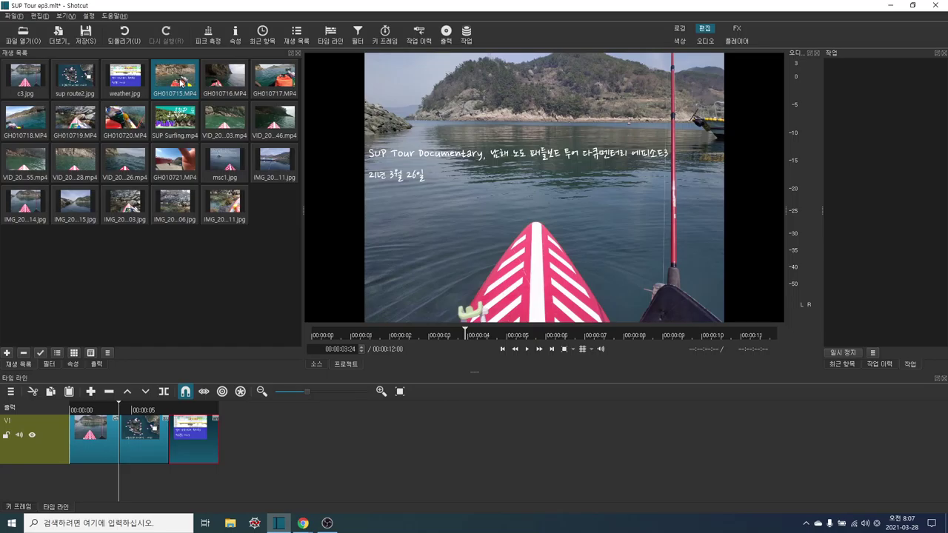
right_click(228, 202)
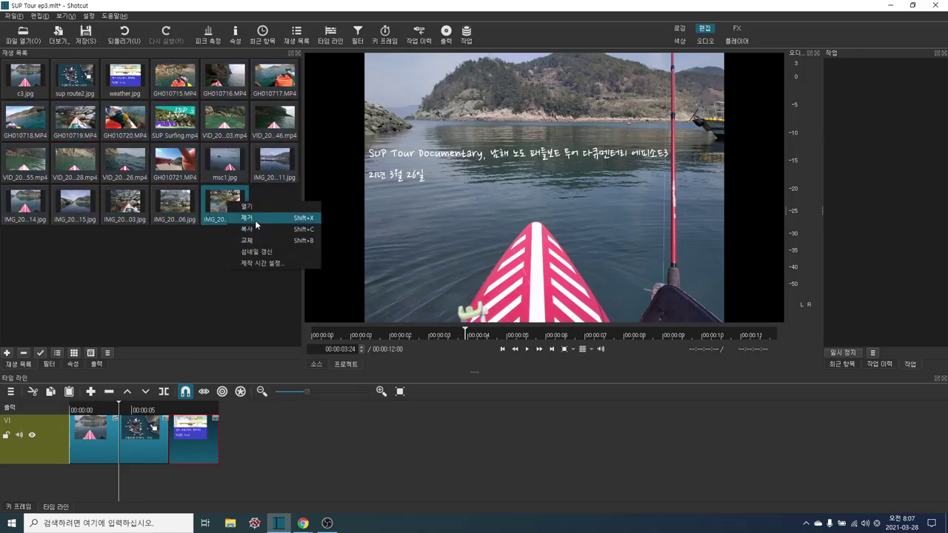
click(254, 218)
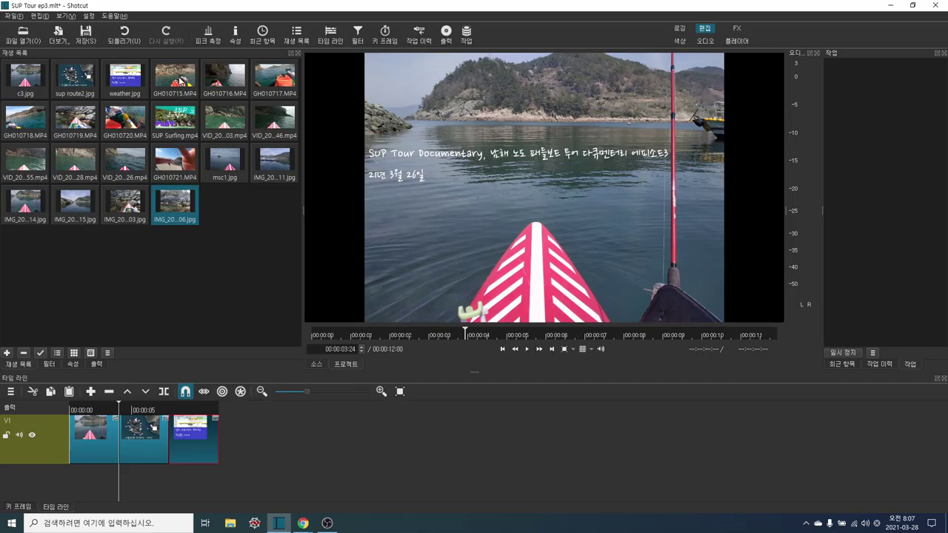
right_click(176, 196)
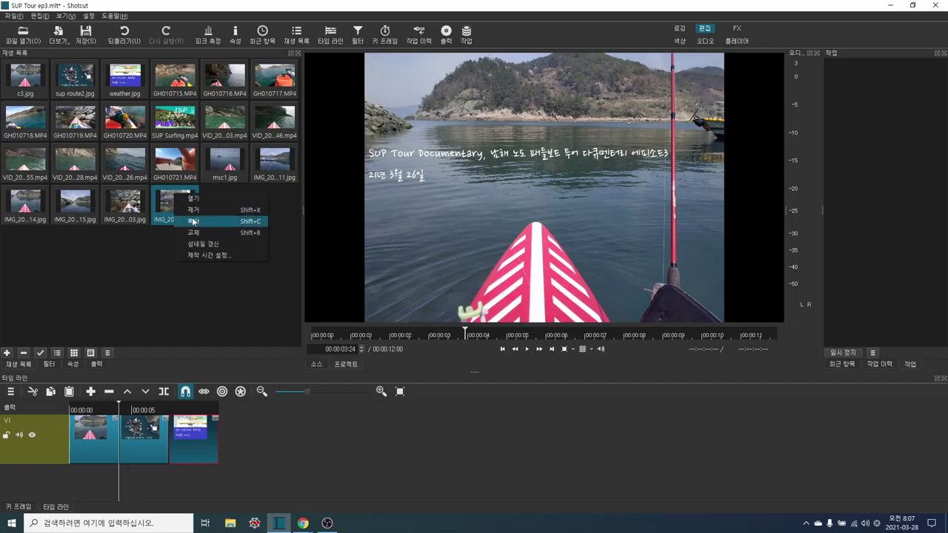
click(199, 210)
right_click(148, 198)
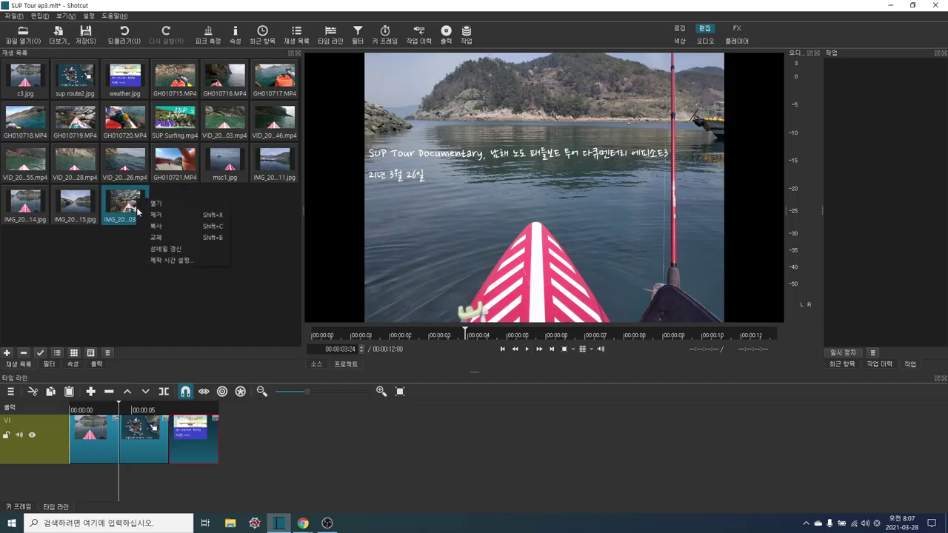
click(156, 216)
right_click(77, 192)
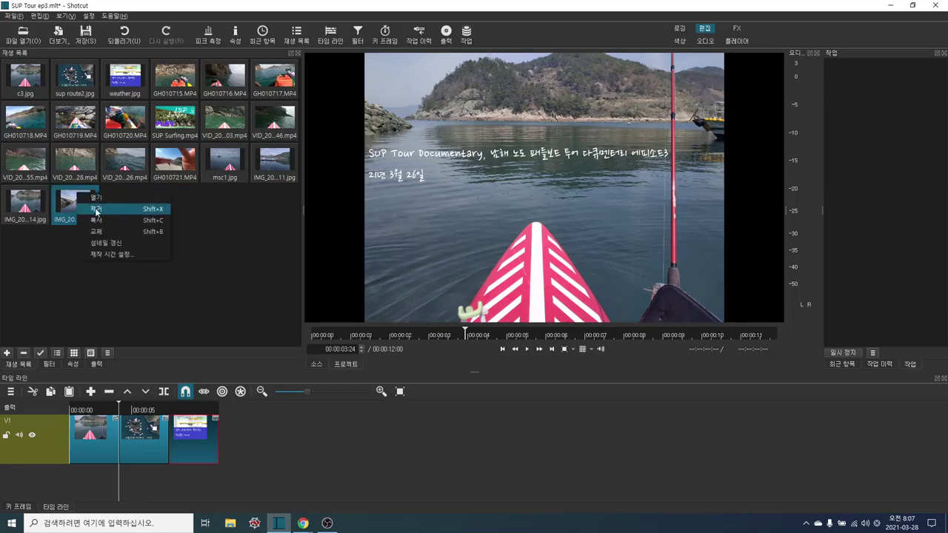
click(96, 211)
right_click(40, 212)
click(60, 229)
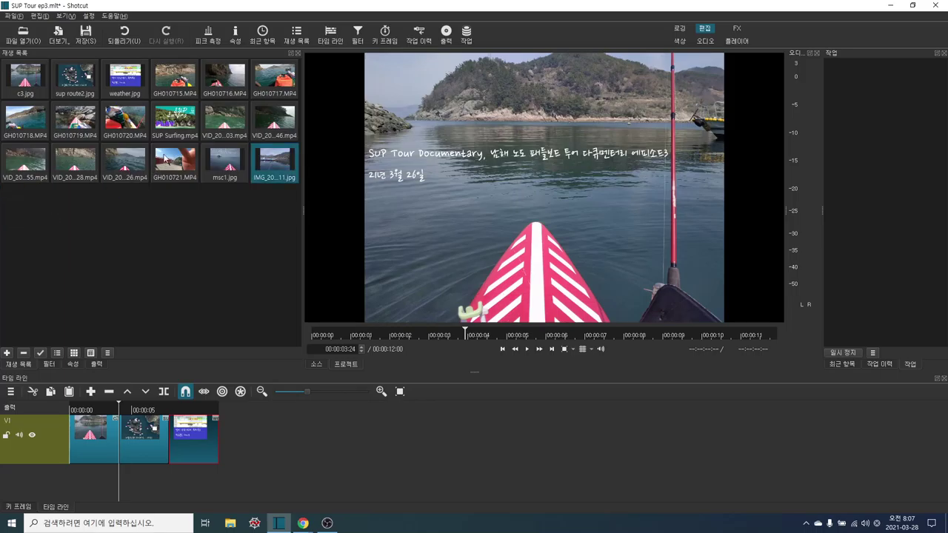
click(175, 83)
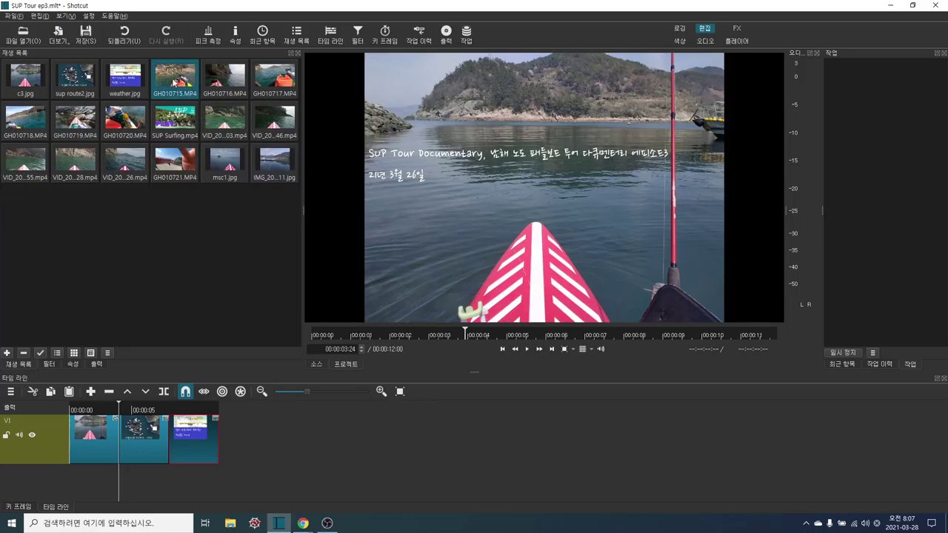
right_click(270, 162)
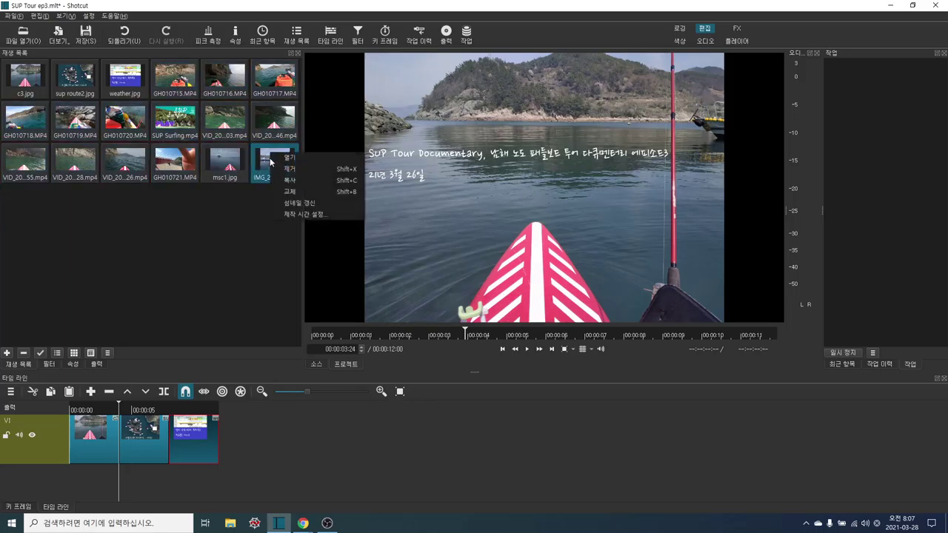
click(289, 169)
Try to cut all playlist items from GH010715.MP4 through msc1.jpg at once
click(187, 83)
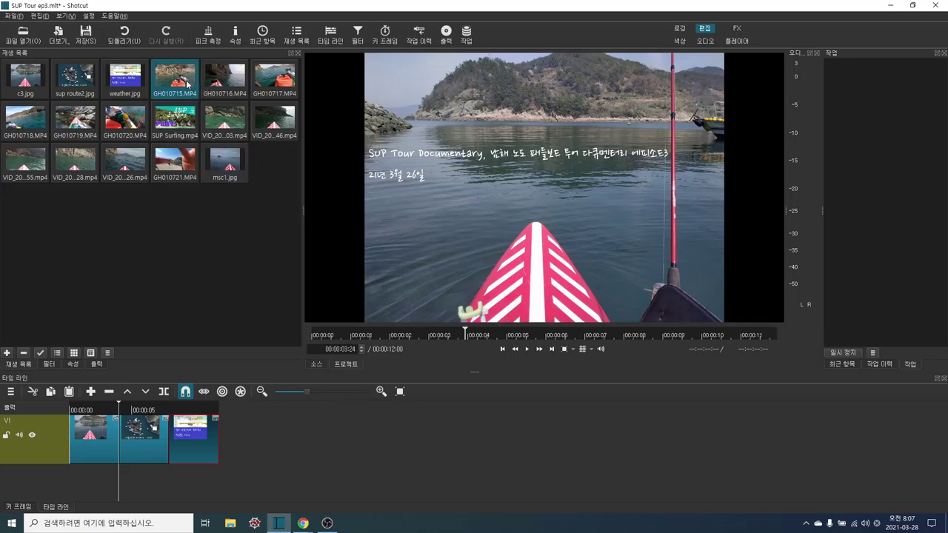
shift+click(227, 169)
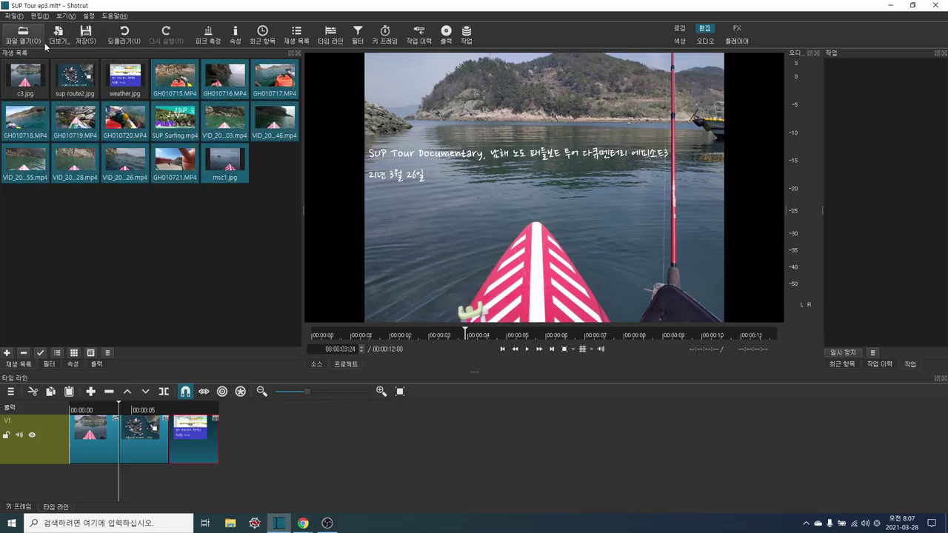
click(39, 15)
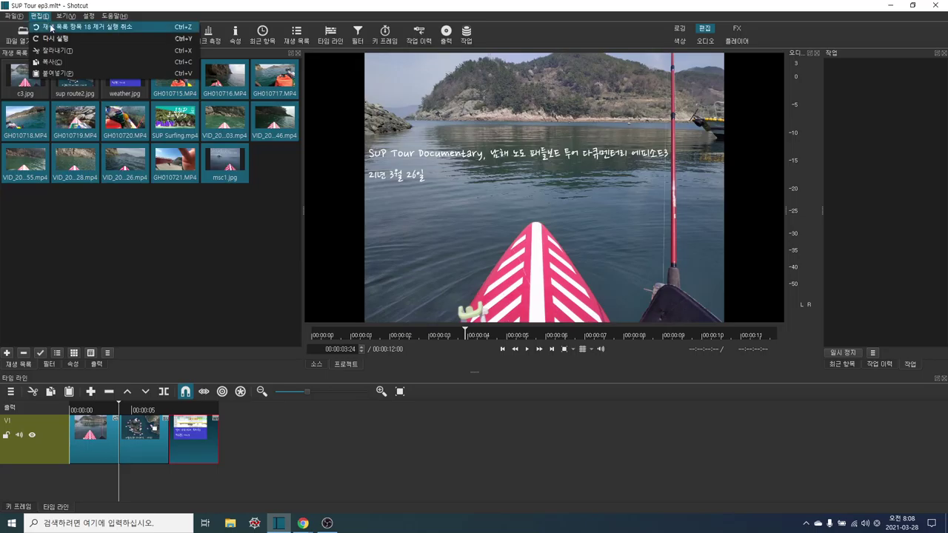
click(61, 52)
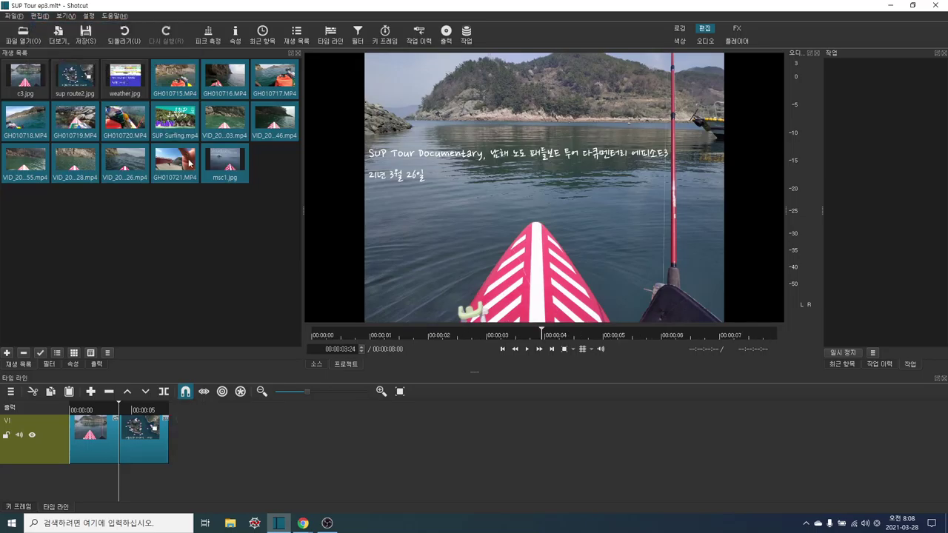
Remove the playlist items from GH010715.MP4 through msc1.jpg one at a time, keeping c3.jpg, sup route2.jpg and weather.jpg
click(180, 88)
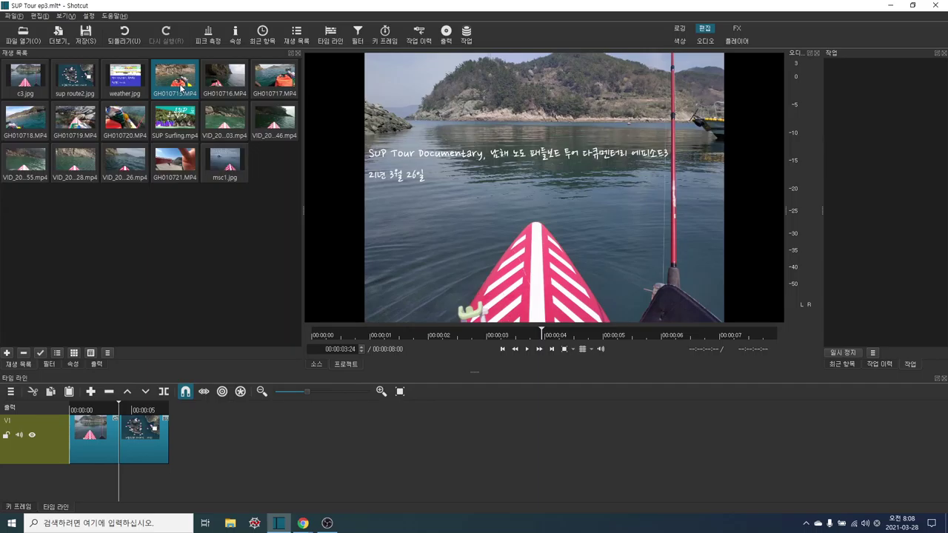
right_click(181, 88)
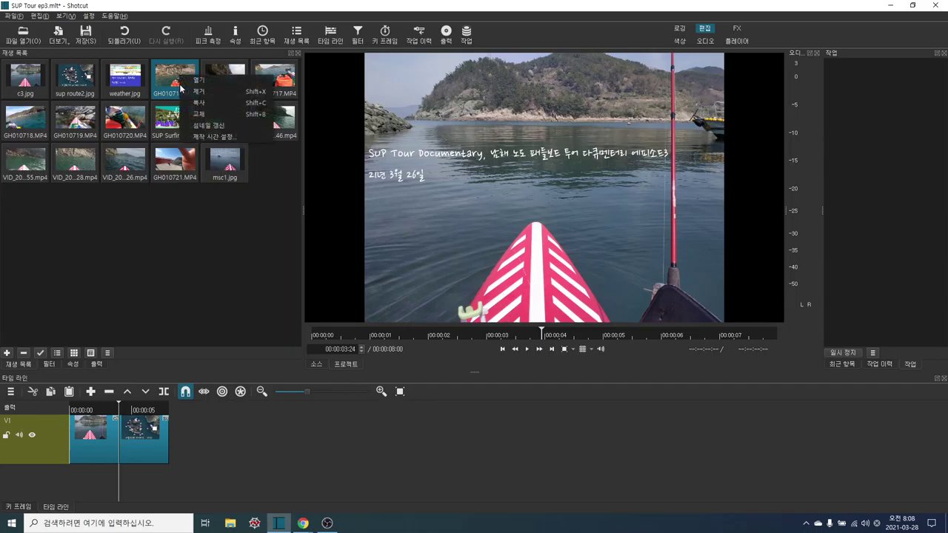
click(190, 92)
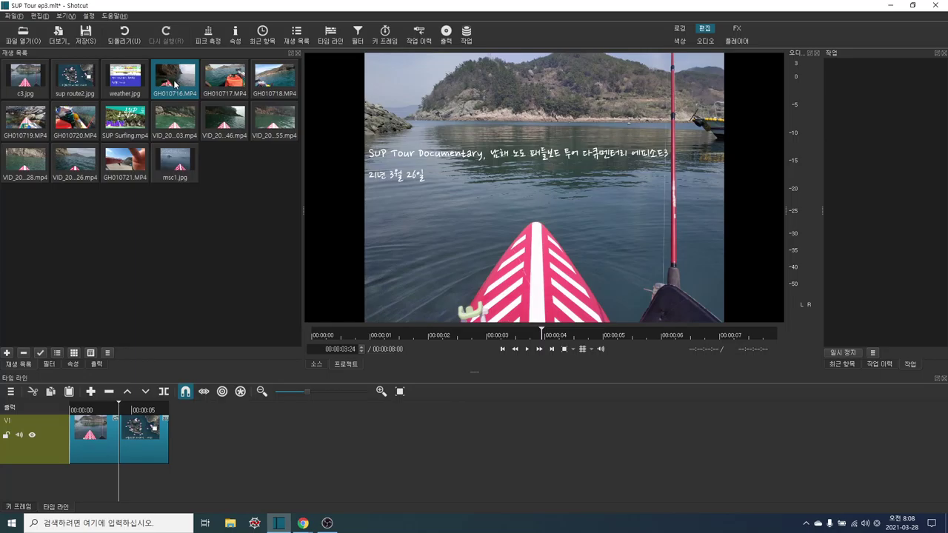
key(Delete)
key(Delete)
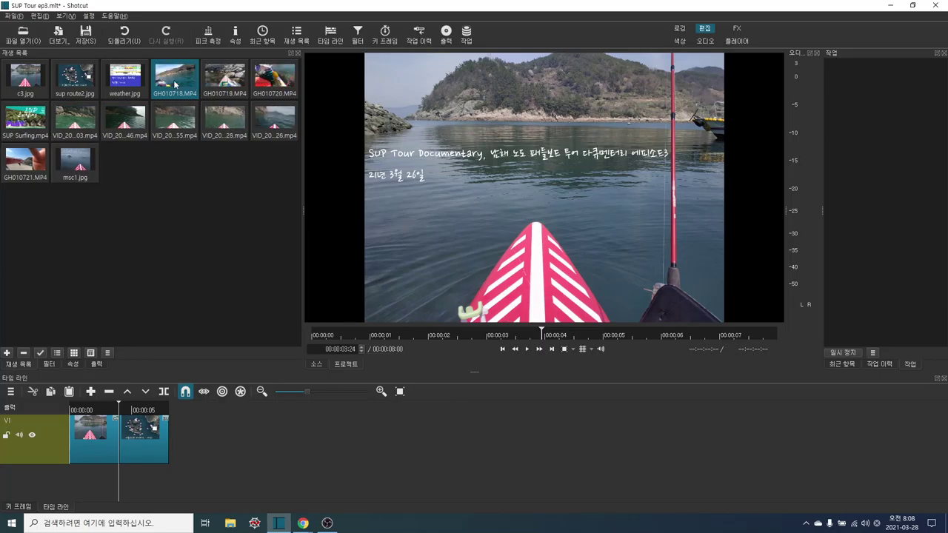
key(Delete)
key(Delete)
key(Delete)
key(Delete)
key(Delete)
key(Delete)
key(Delete)
key(Delete)
key(Delete)
key(Delete)
key(Delete)
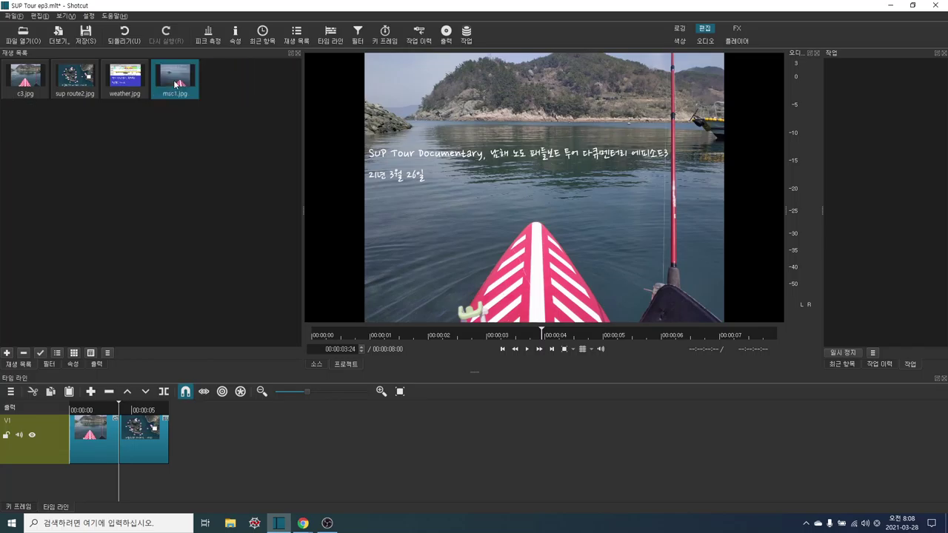
Switch to File Explorer and open the episode3 folder under 남해군\0326 on drive D
click(231, 526)
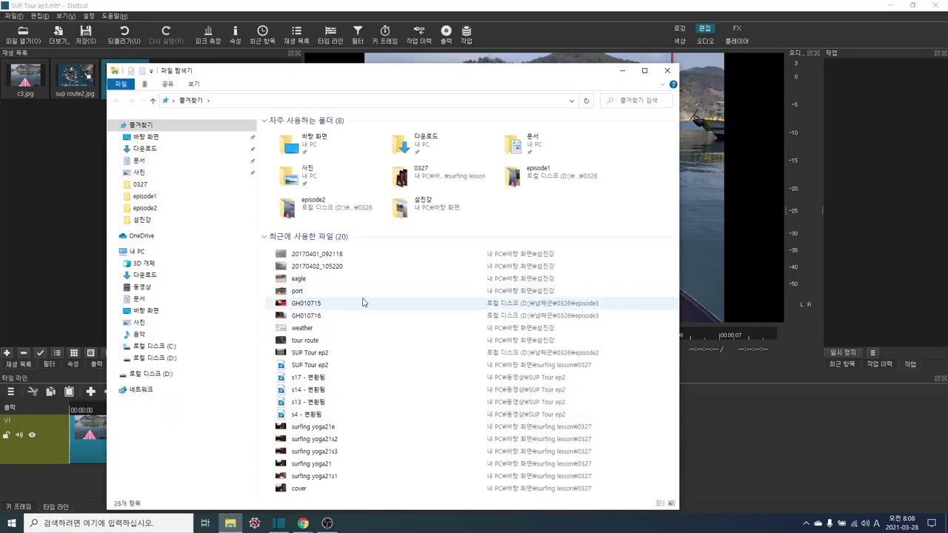
click(172, 359)
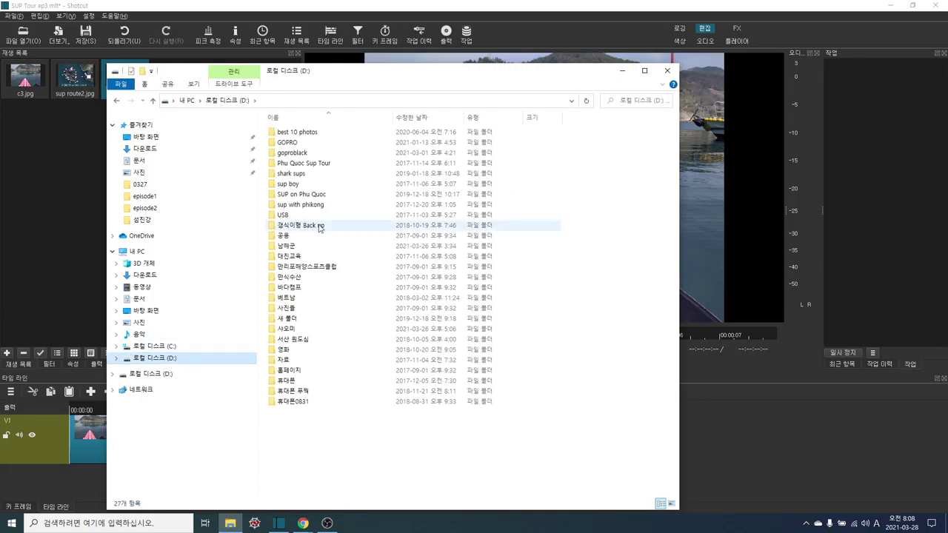
double_click(287, 246)
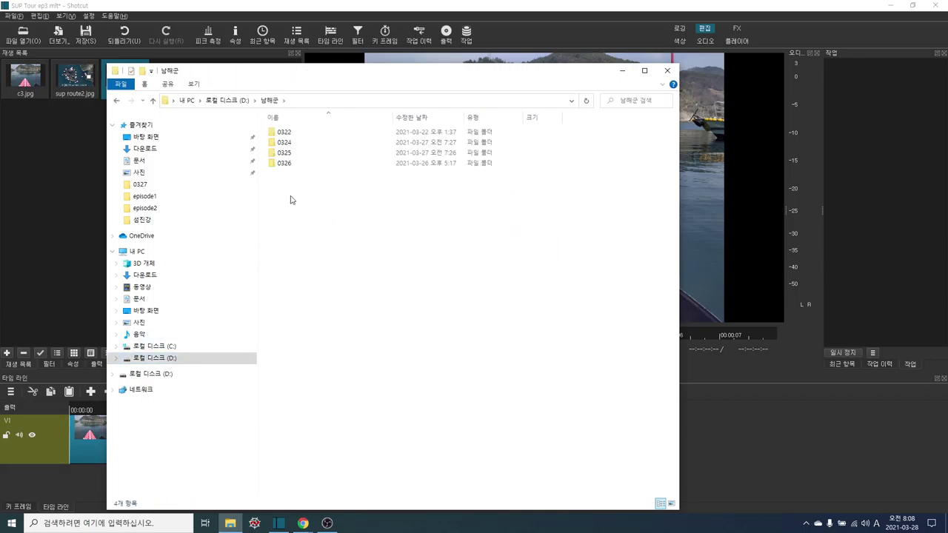
double_click(270, 166)
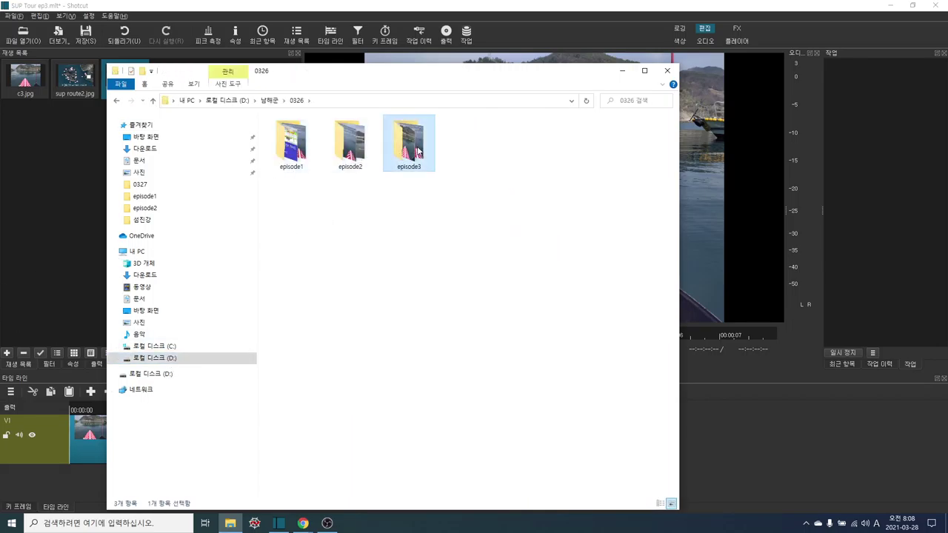
double_click(418, 150)
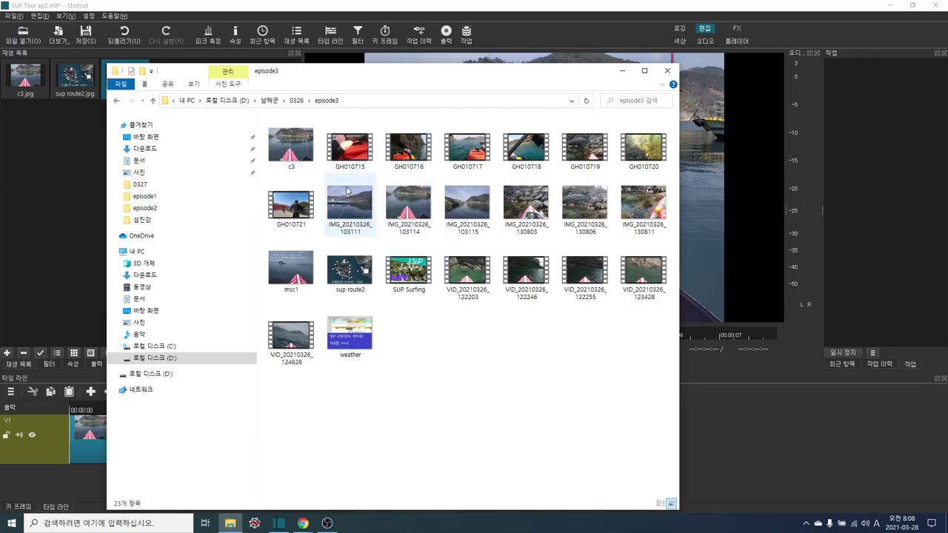
Rename the GH010715 clip in the episode3 folder as s1
click(345, 175)
right_click(348, 169)
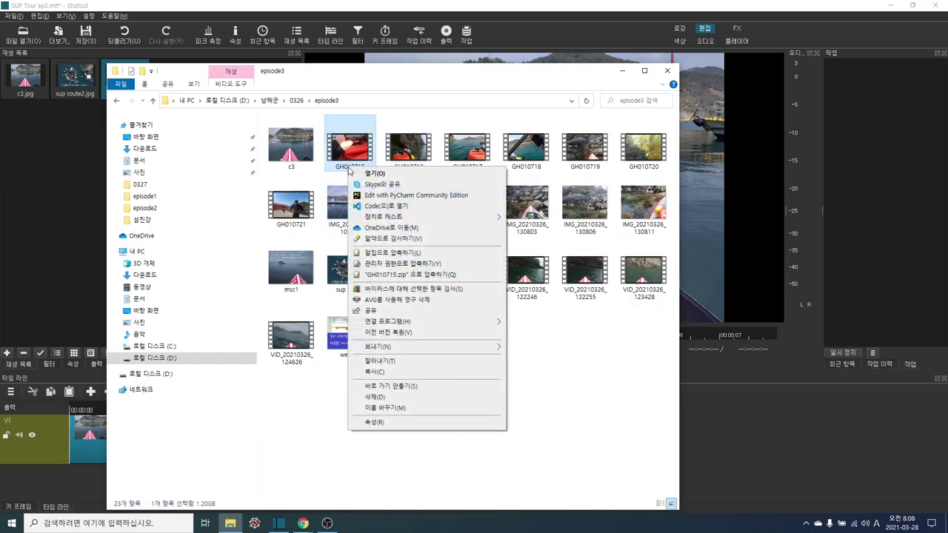
click(384, 407)
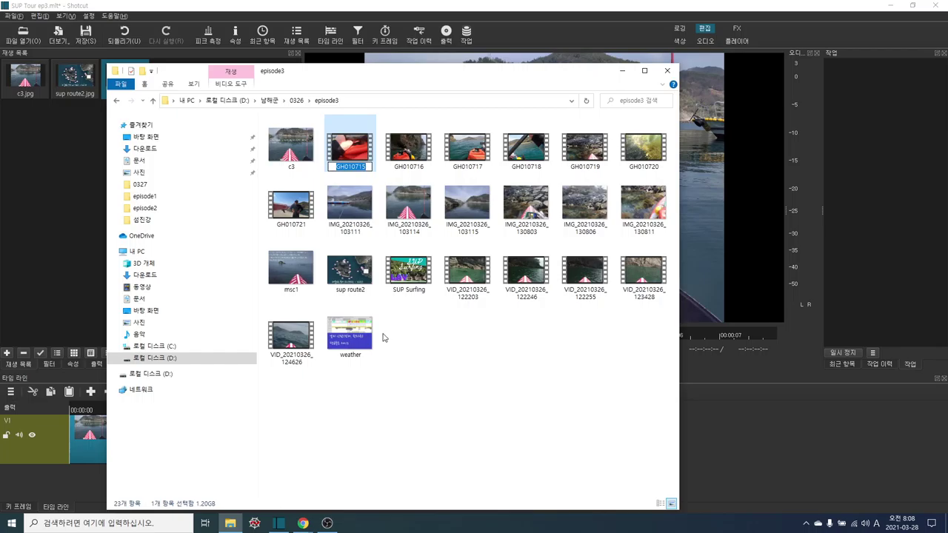
text(s1)
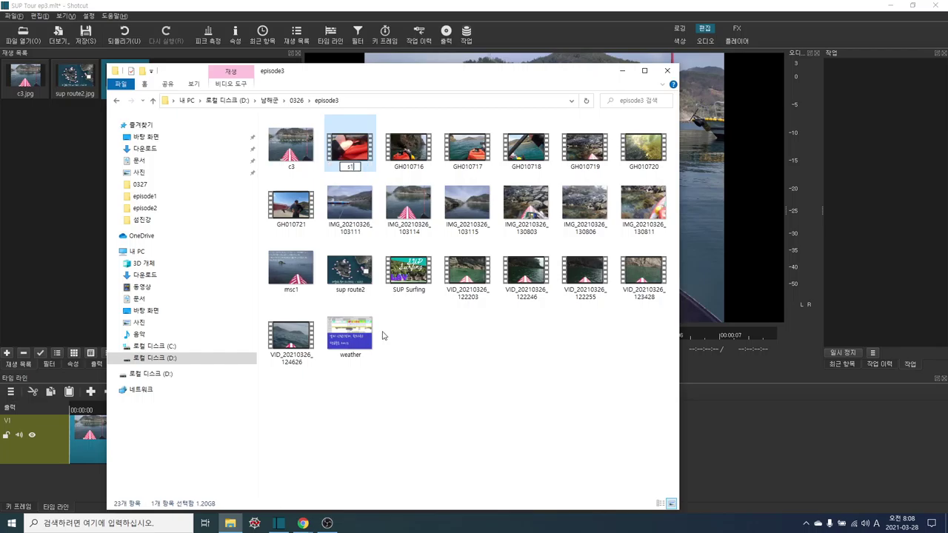
click(410, 150)
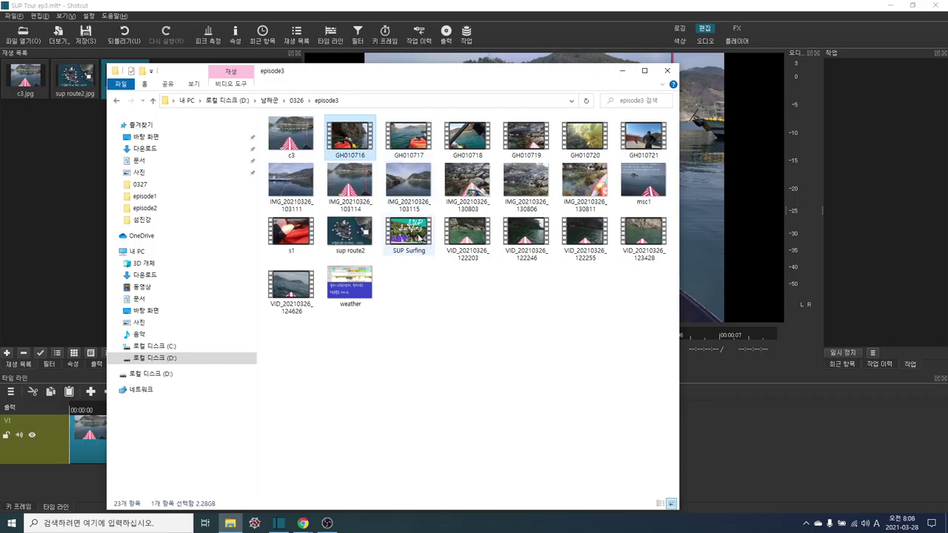
Rename the VID_20210326_122203 clip as s2
right_click(475, 252)
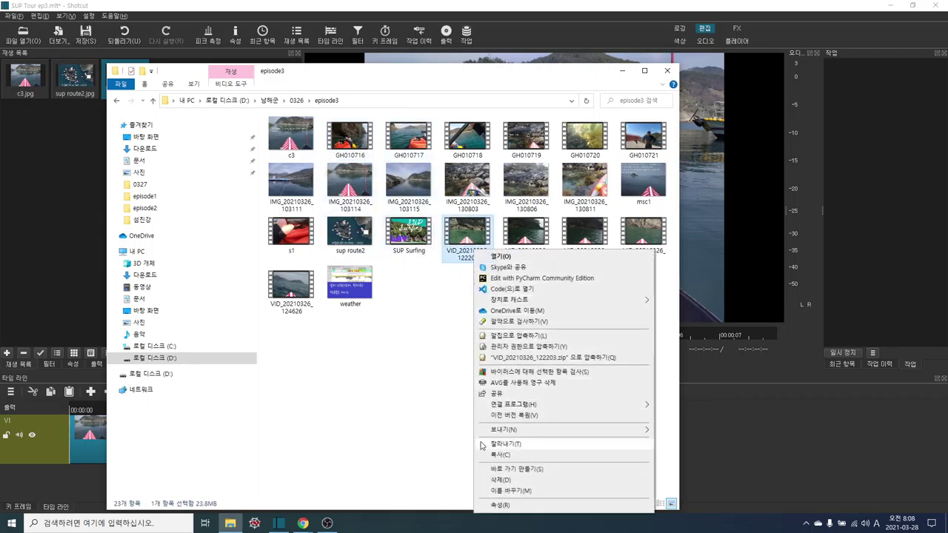
click(508, 491)
text(s2)
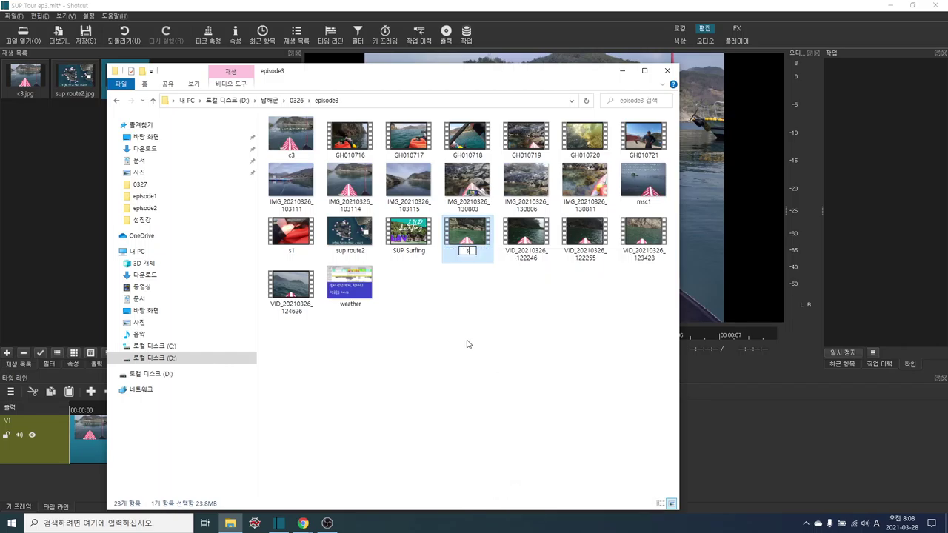
click(477, 369)
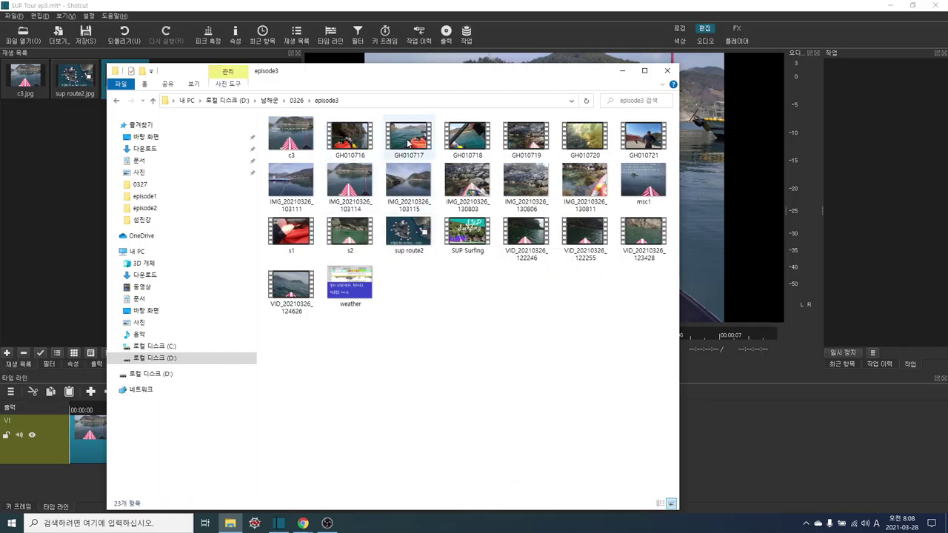
Rename the GH010716 clip as s3
right_click(353, 152)
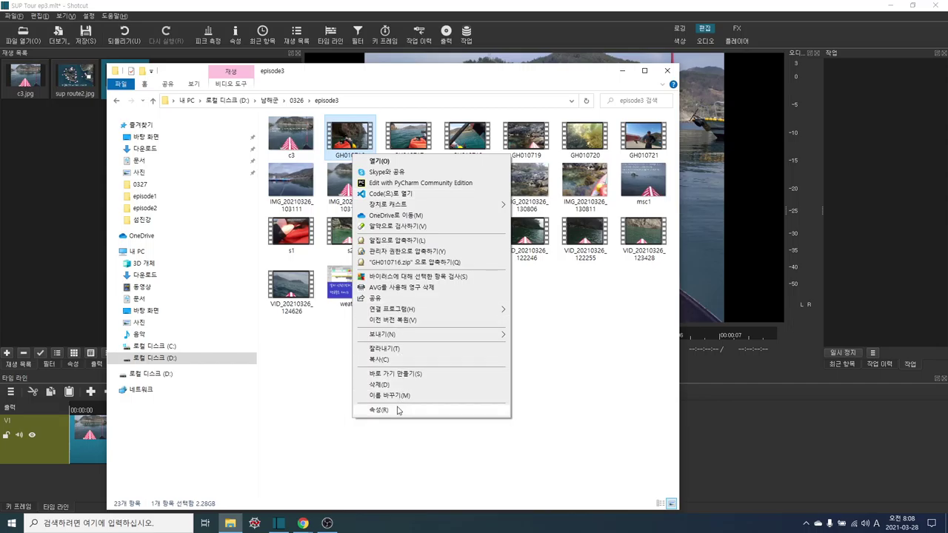
click(398, 397)
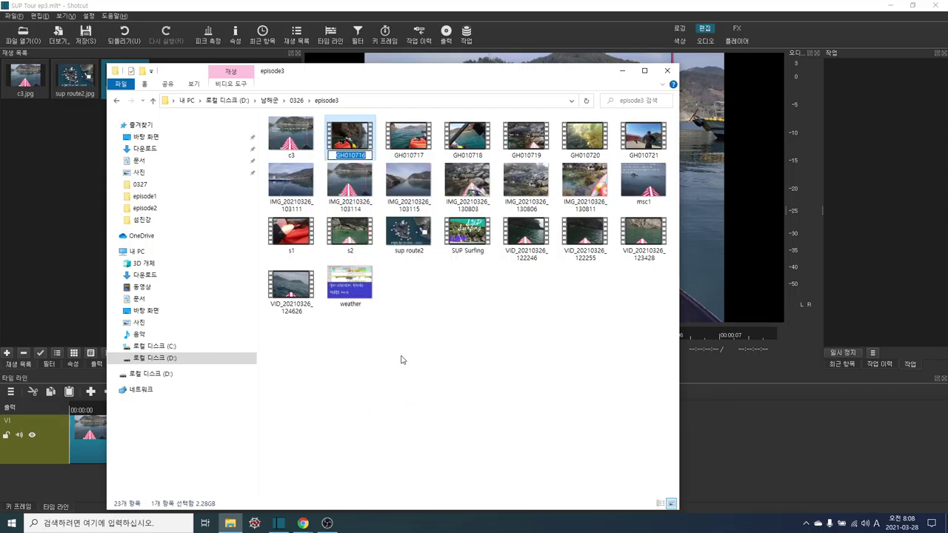
text(s3)
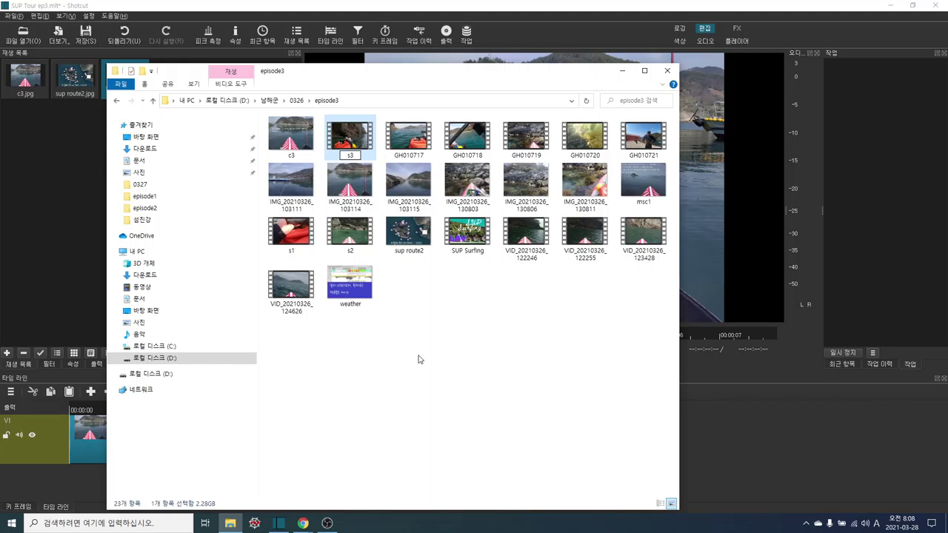
click(418, 358)
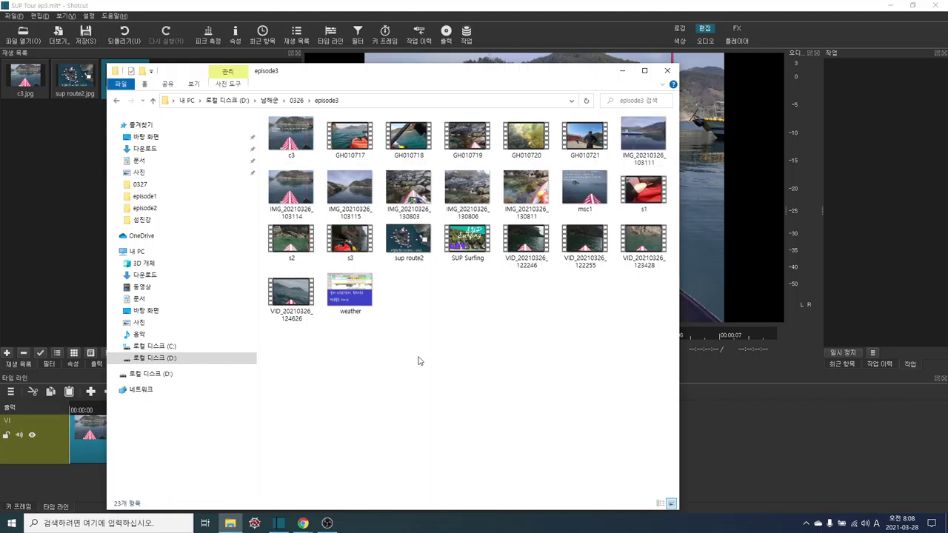
Rename the VID_20210326_122246 clip as s4
right_click(523, 268)
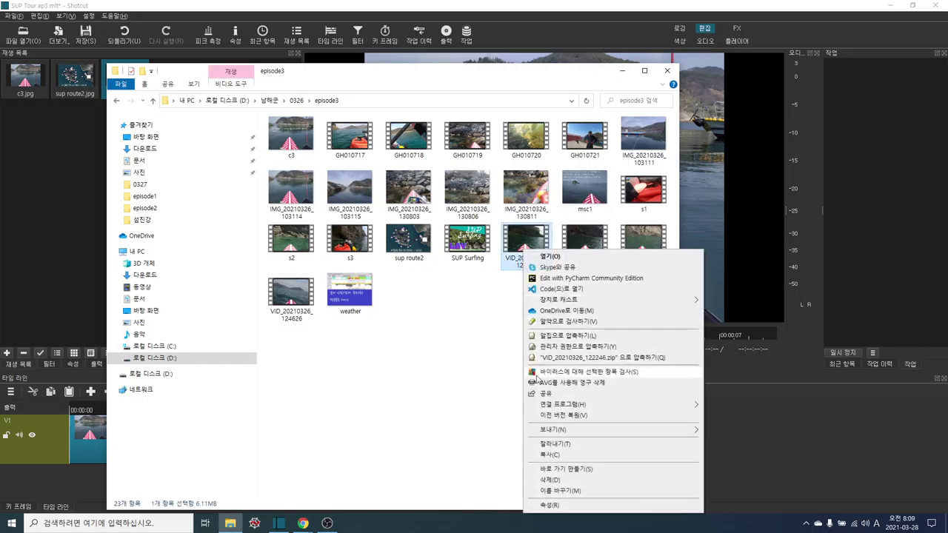
click(560, 490)
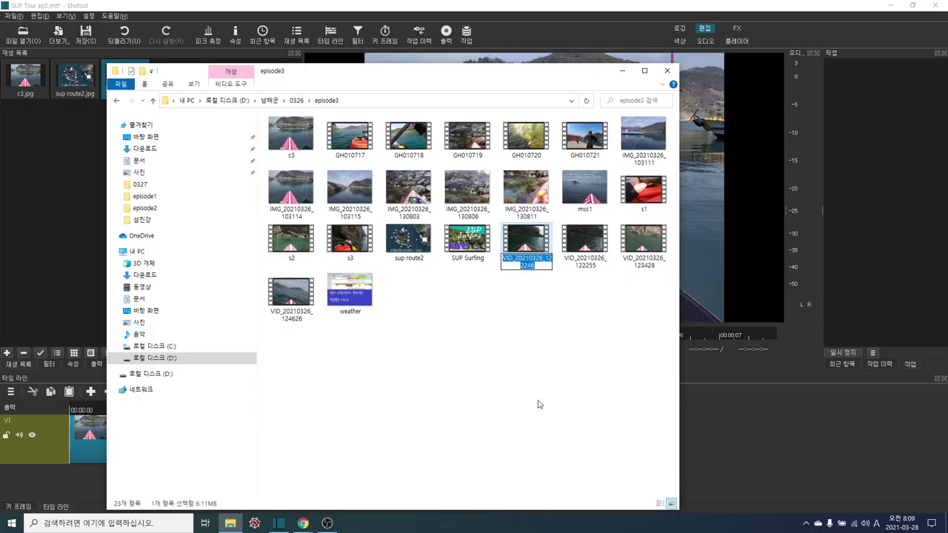
text(s4)
key(Return)
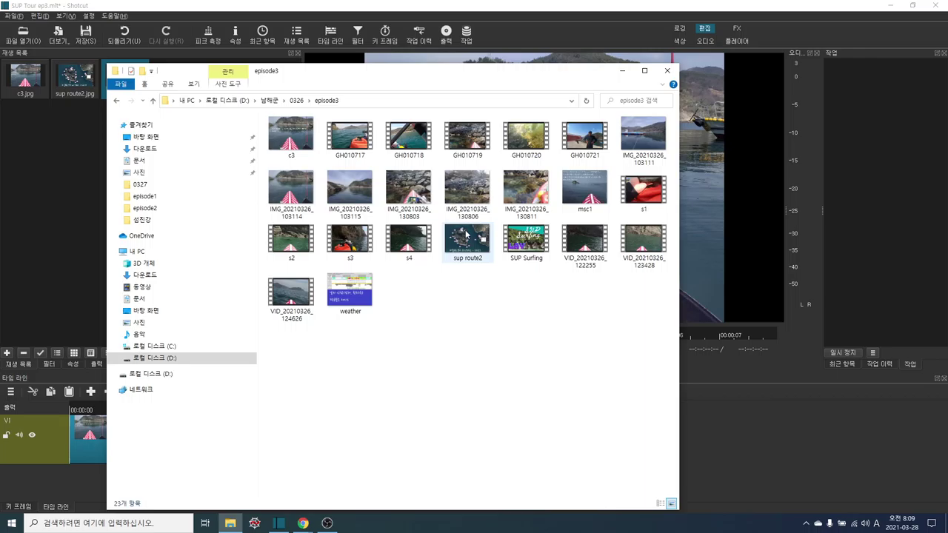
Rename the GH010717 clip as s5
click(347, 165)
right_click(350, 157)
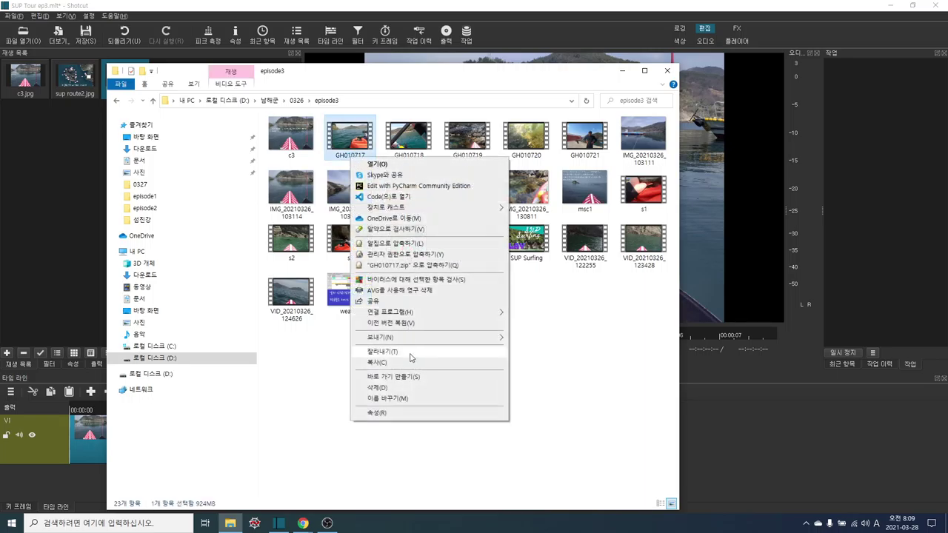
click(394, 398)
text(s)
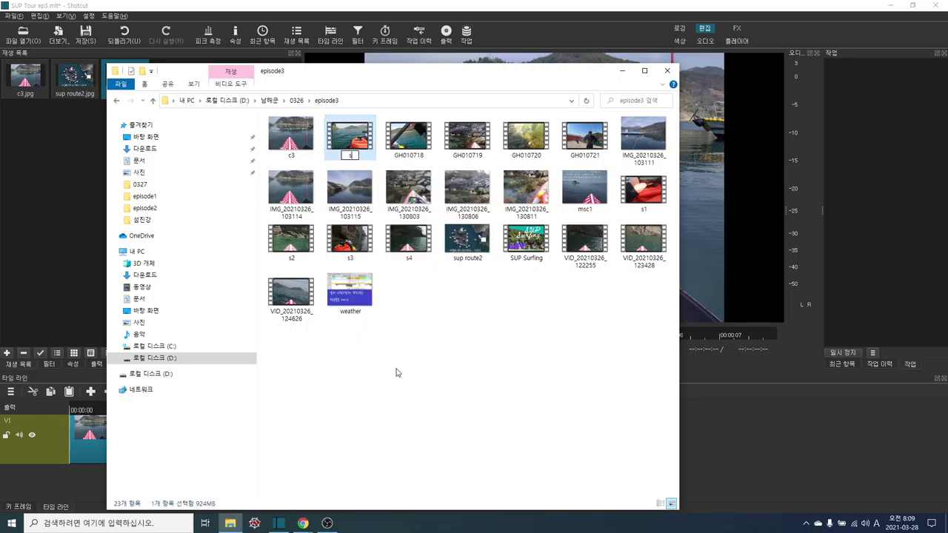
text(5)
click(401, 374)
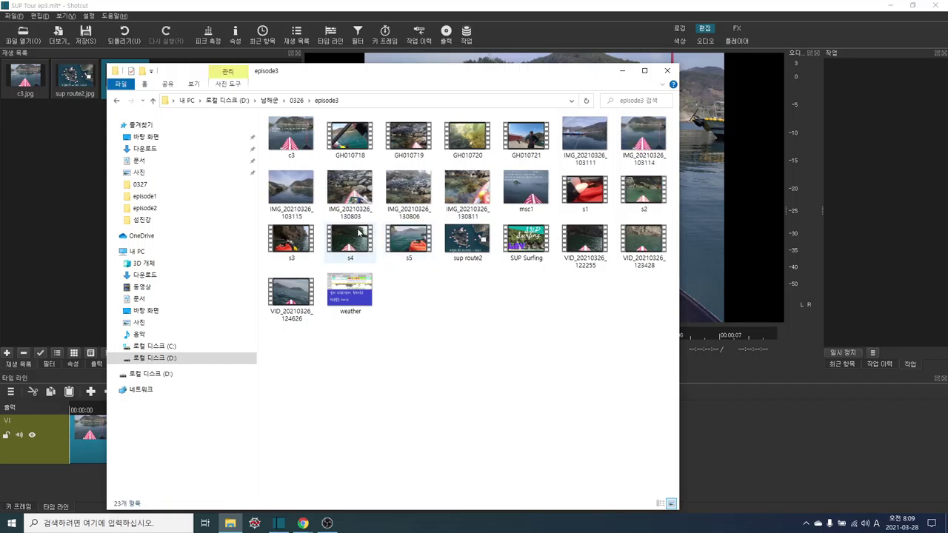
Rename the VID_20210326_122255 clip as s6
click(591, 267)
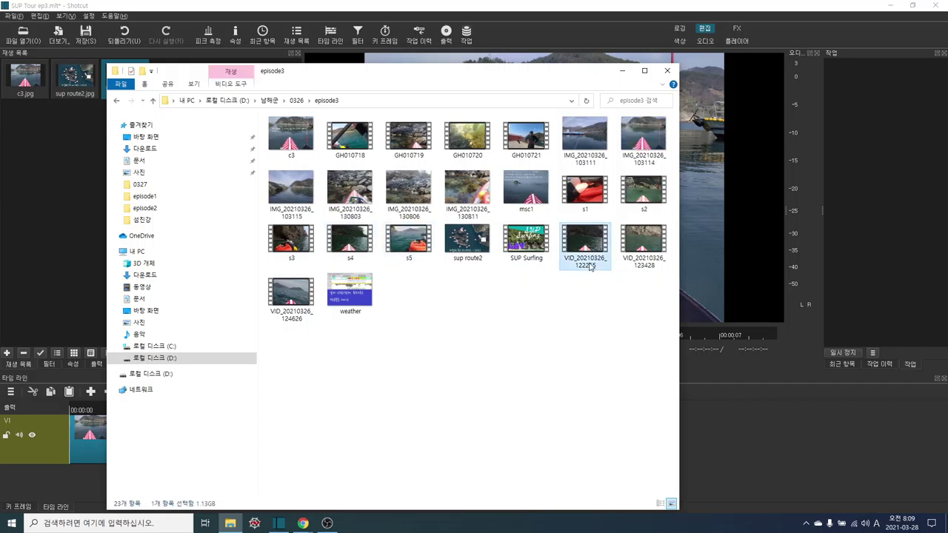
right_click(590, 267)
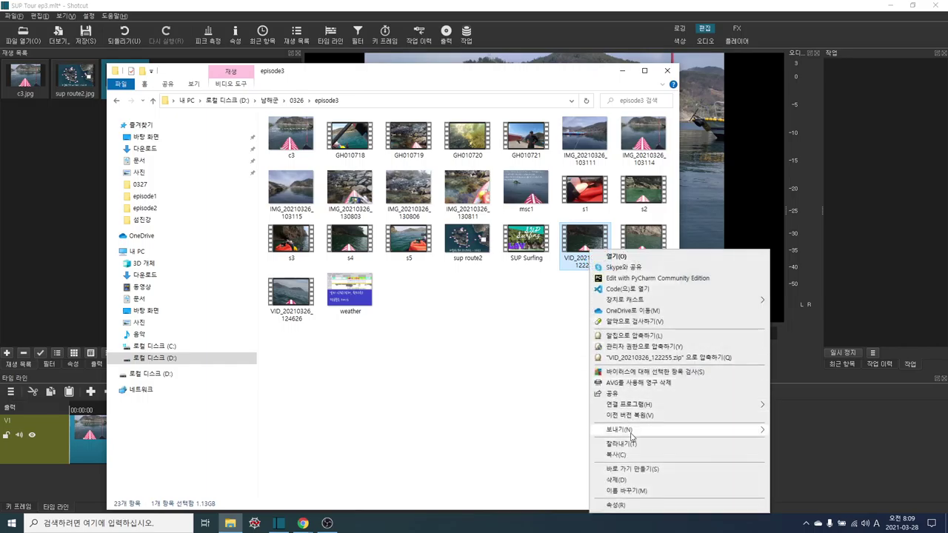
click(625, 491)
text(s6)
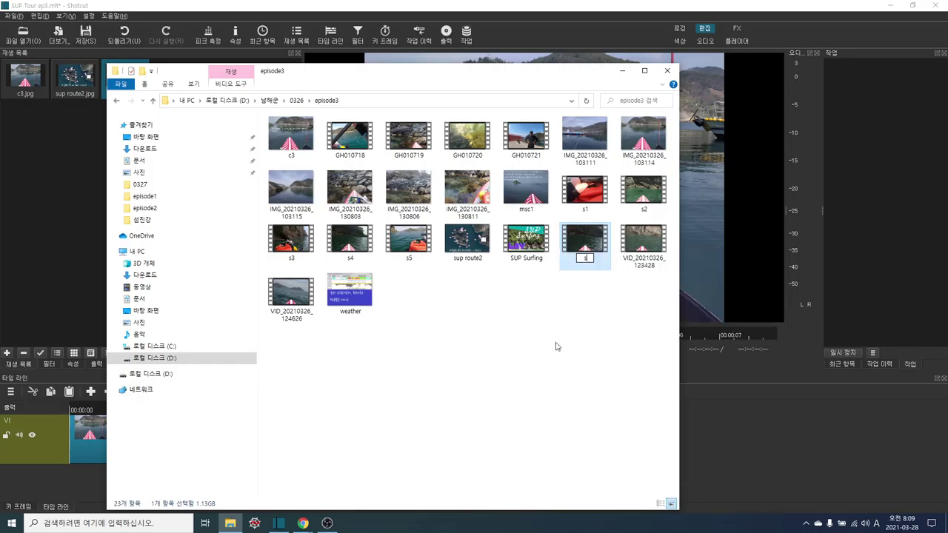
click(617, 312)
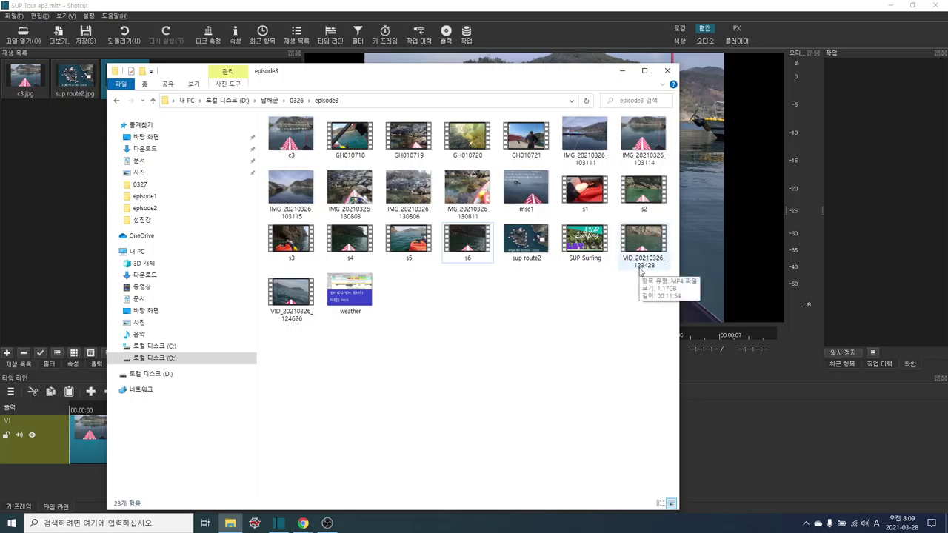
Rename the GH010718 clip as s7
click(355, 161)
right_click(354, 161)
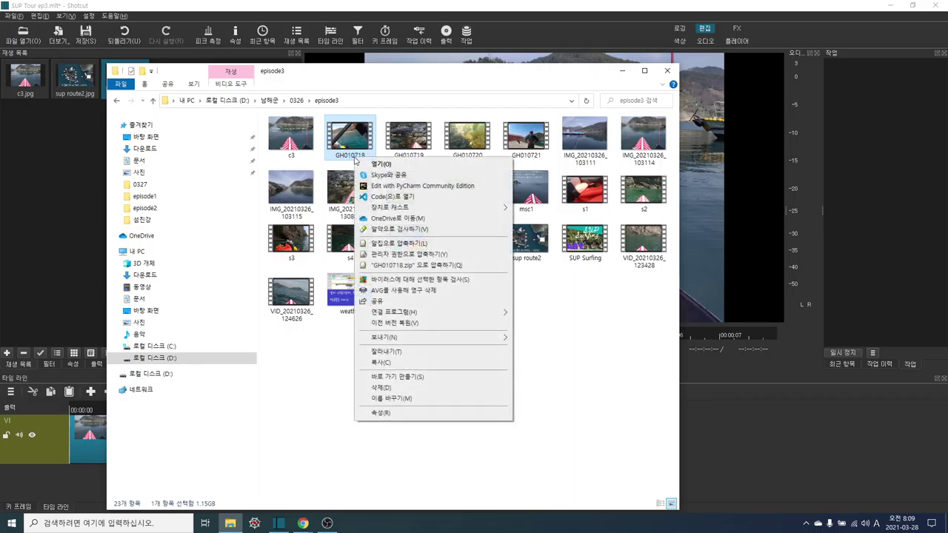
click(408, 401)
text(s7)
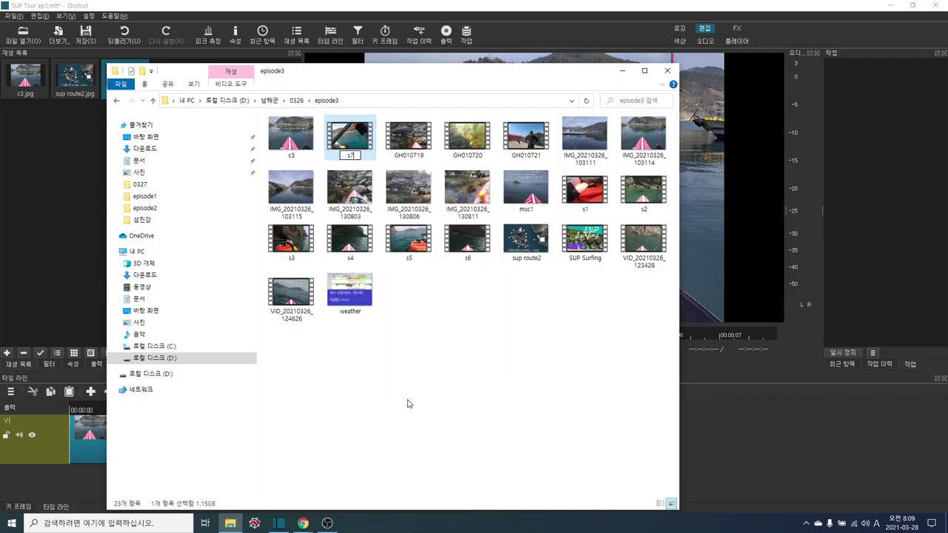
key(Return)
Rename the VID_20210326_123428 clip as s8
click(643, 252)
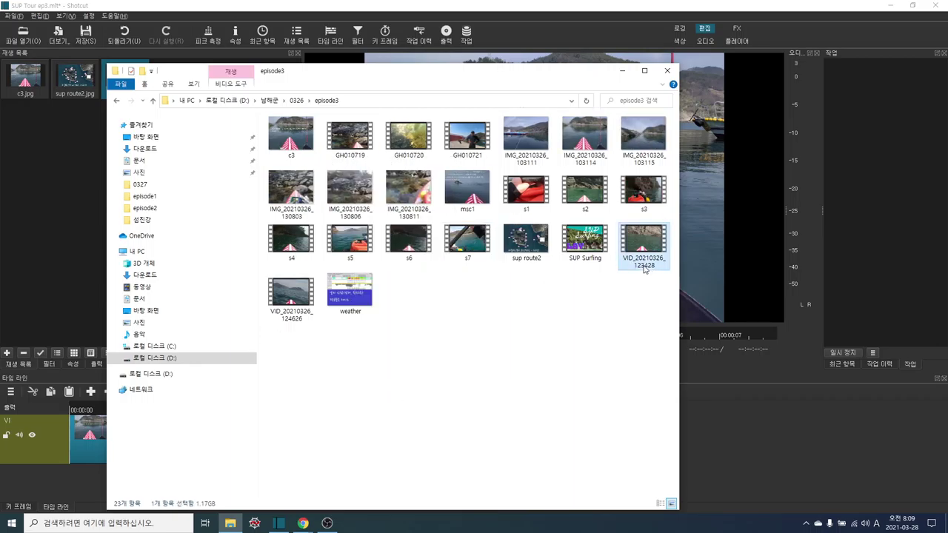
right_click(643, 265)
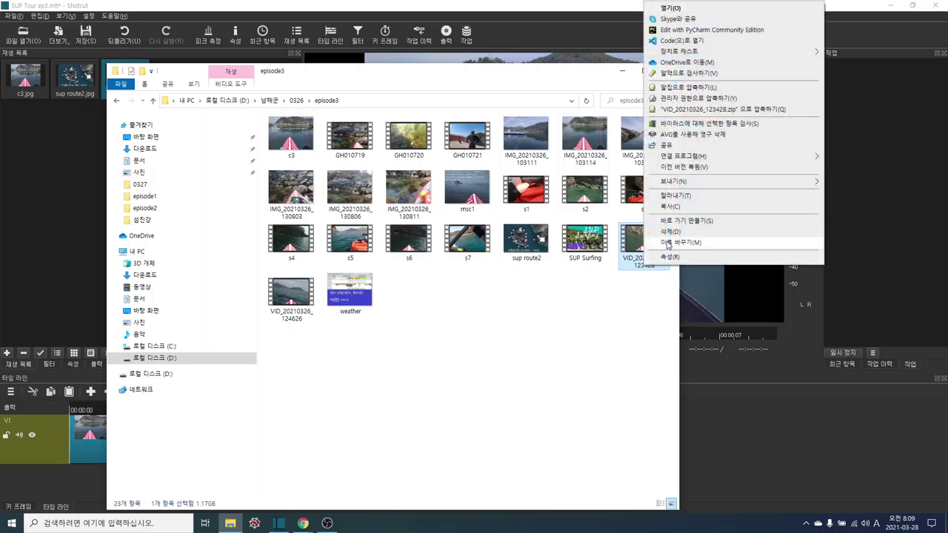
click(667, 243)
text(s)
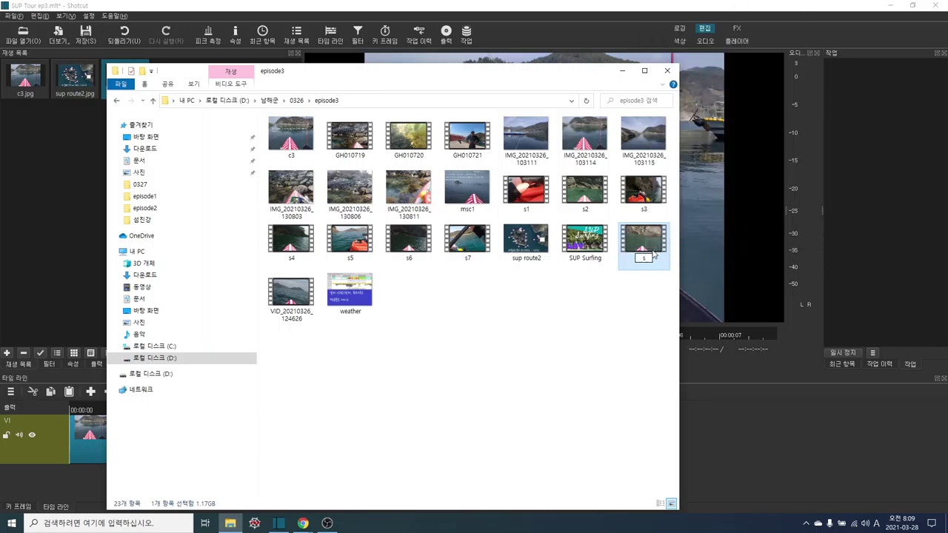
text(8)
click(593, 353)
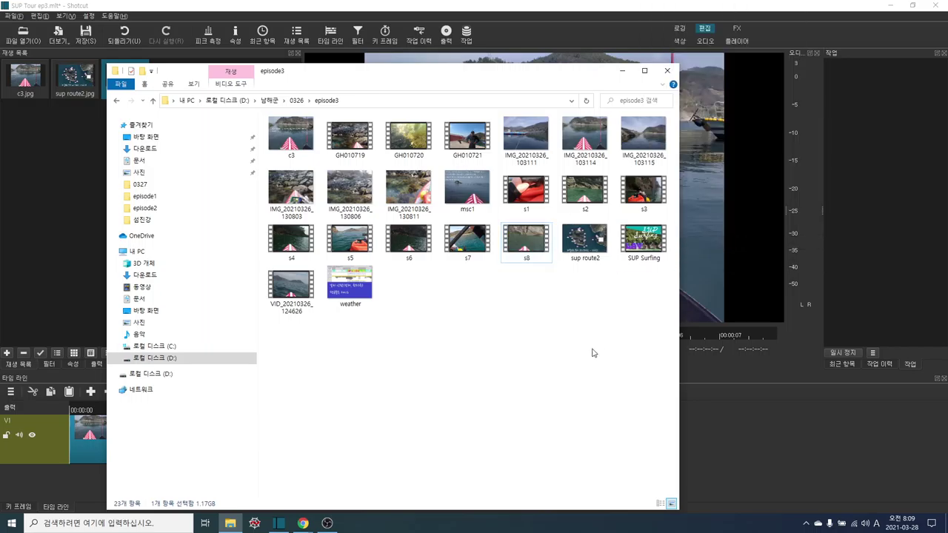
Rename the GH010719 clip as s9
click(353, 157)
right_click(351, 156)
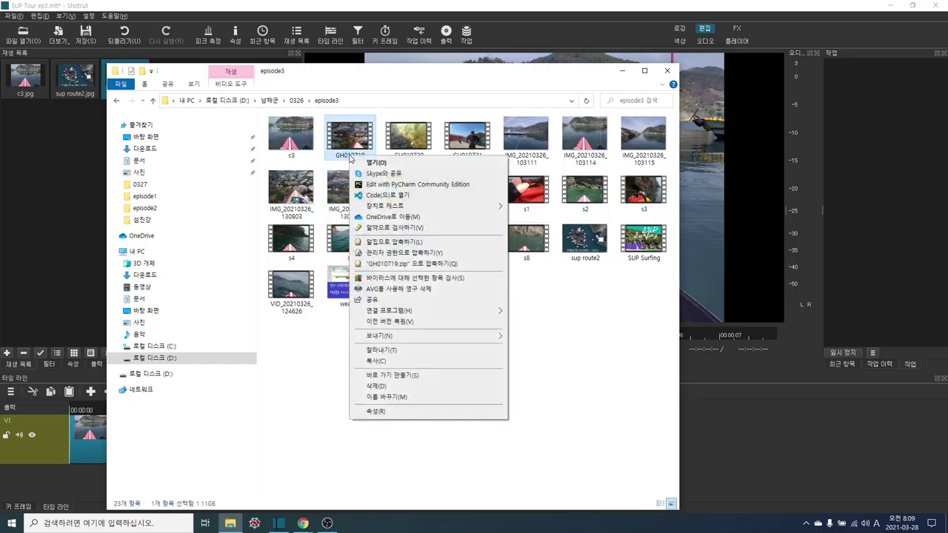
click(401, 397)
text(s9)
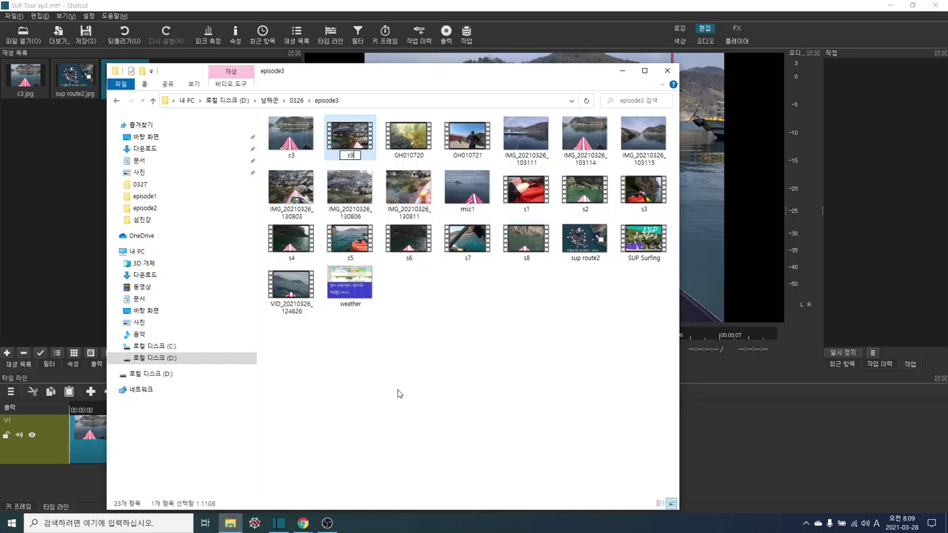
click(397, 393)
Rename the GH010720 clip as s10
click(351, 159)
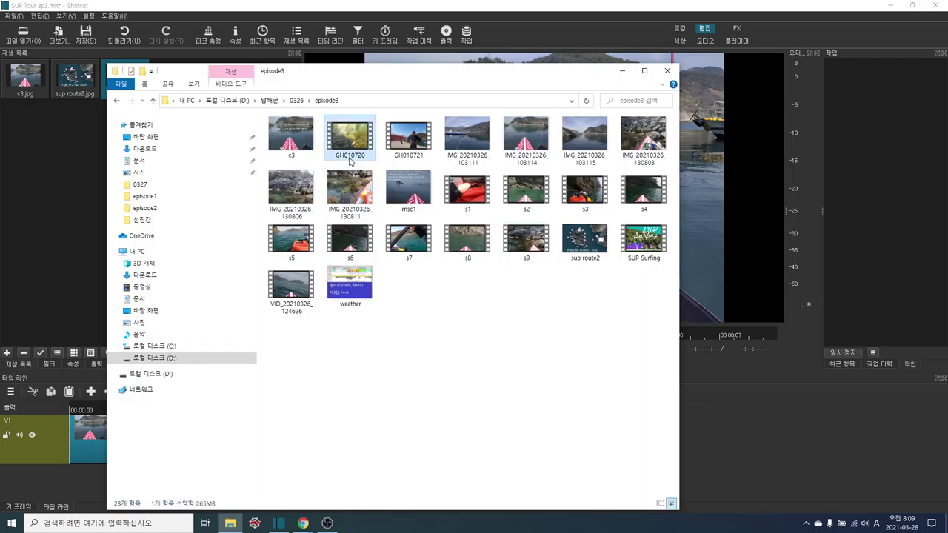
right_click(351, 159)
click(401, 398)
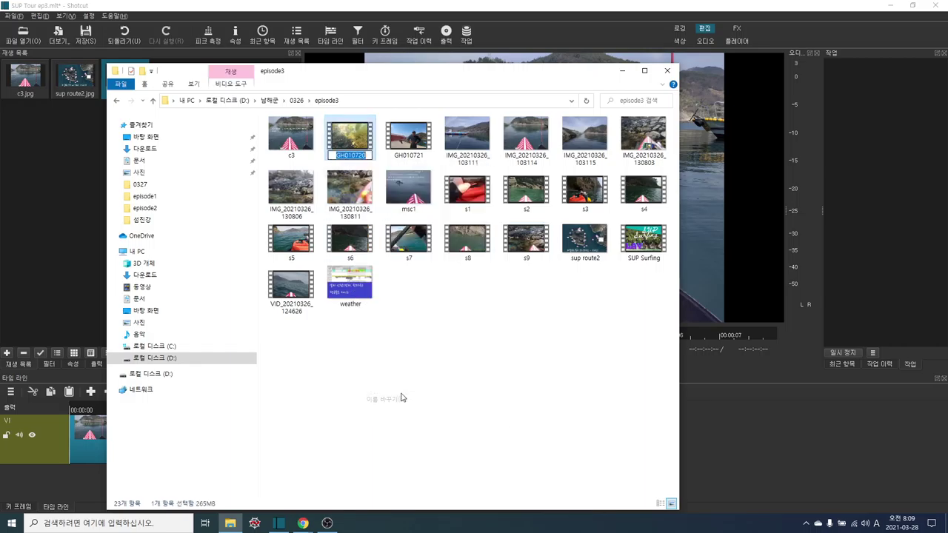
text(s10)
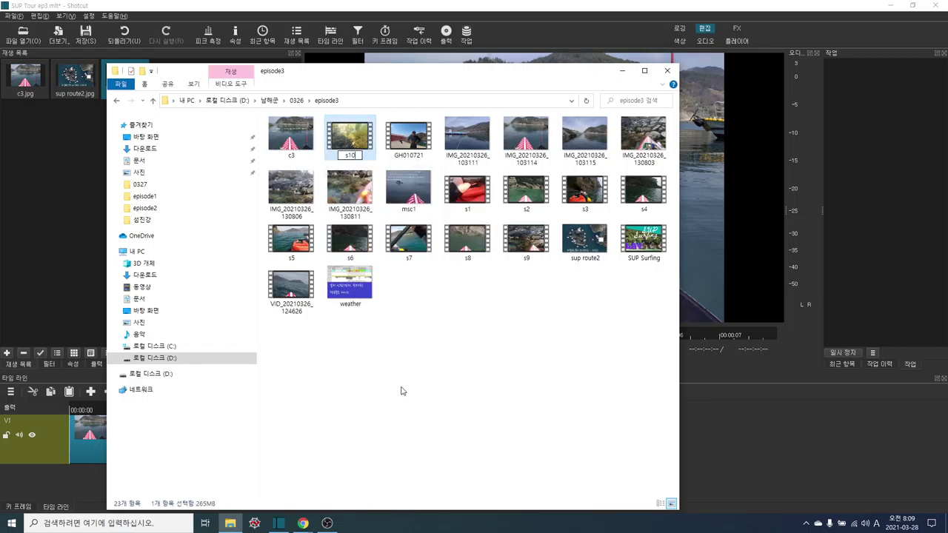
click(486, 388)
Rename the GH010721 clip as s11
click(352, 159)
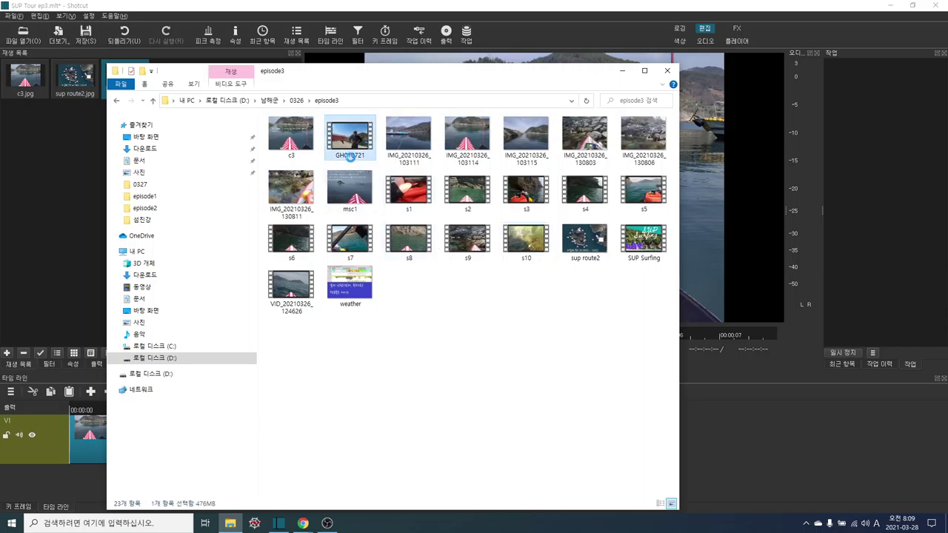
right_click(351, 159)
click(389, 399)
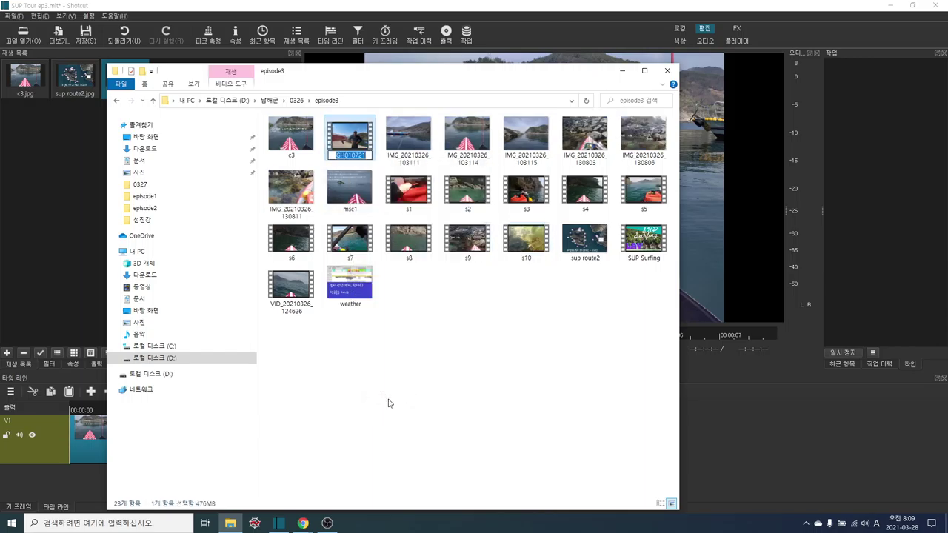
text(s11)
click(490, 397)
Add all episode3 files from IMG_20210326_103111 through s11 to the Shotcut playlist
drag(389, 86, 564, 101)
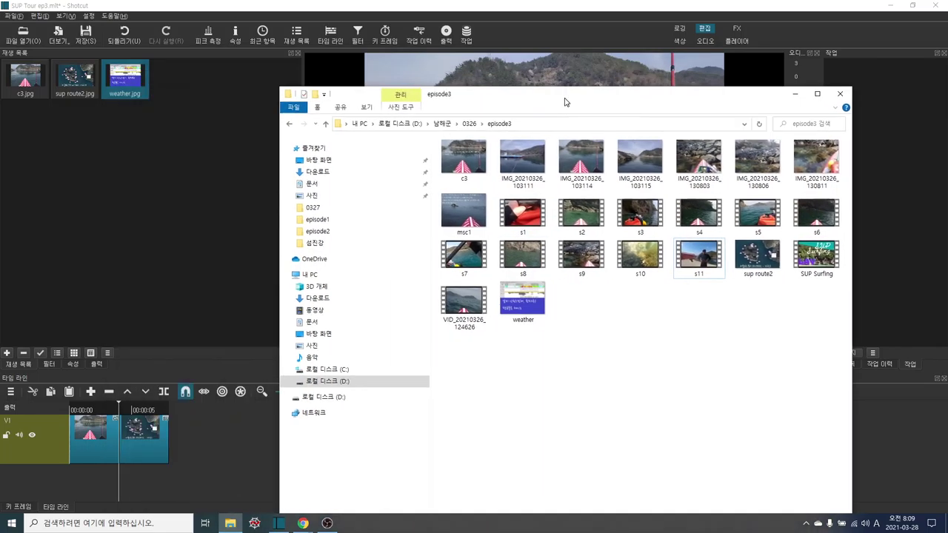
click(528, 165)
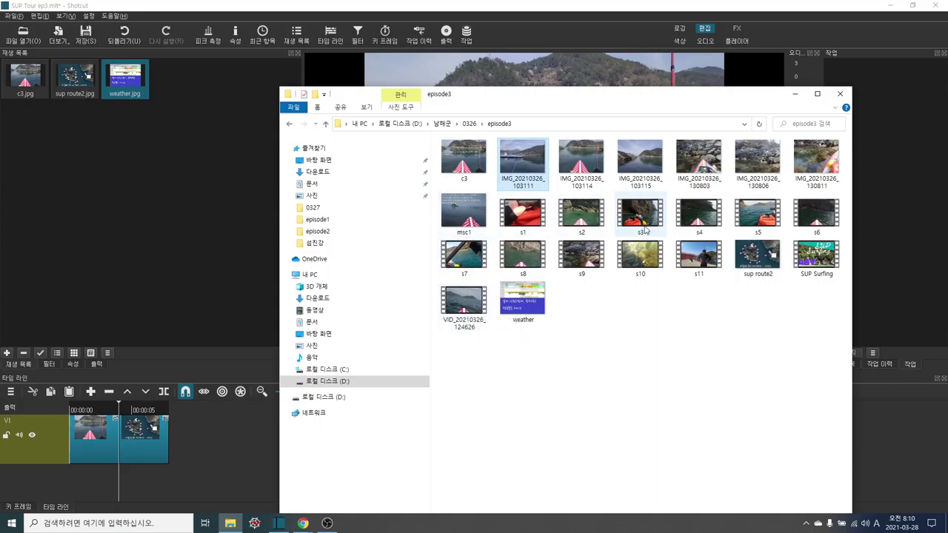
shift+click(689, 261)
drag(689, 260, 154, 252)
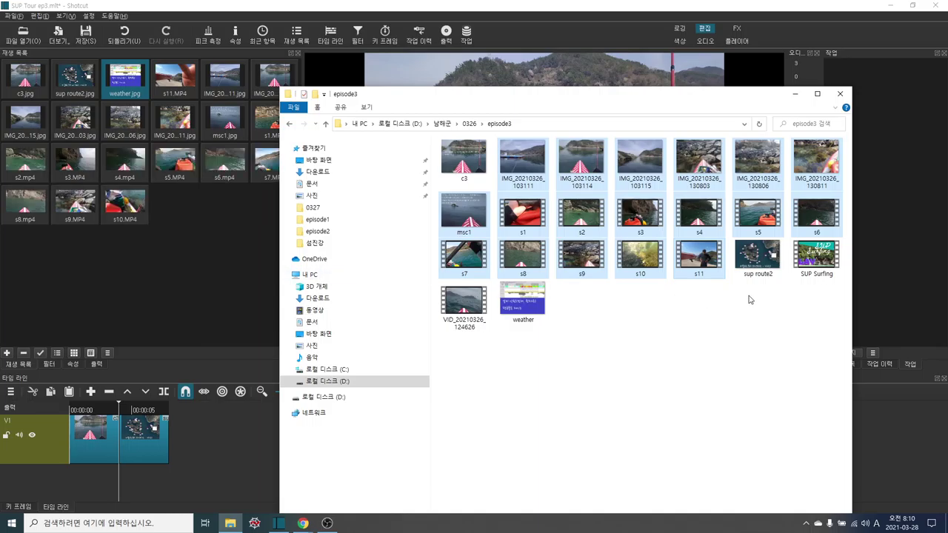
Rename the VID_20210326_124626 clip as s61
click(463, 330)
right_click(463, 330)
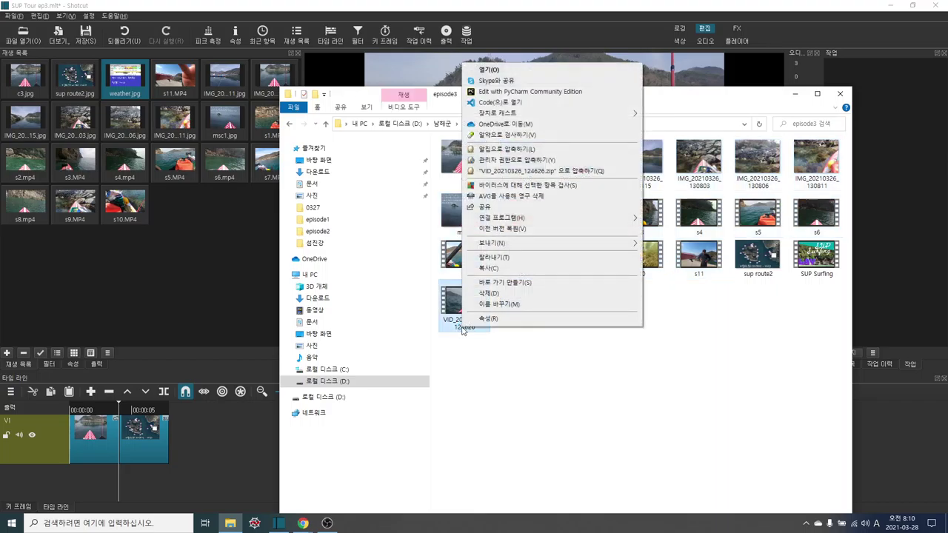
click(496, 304)
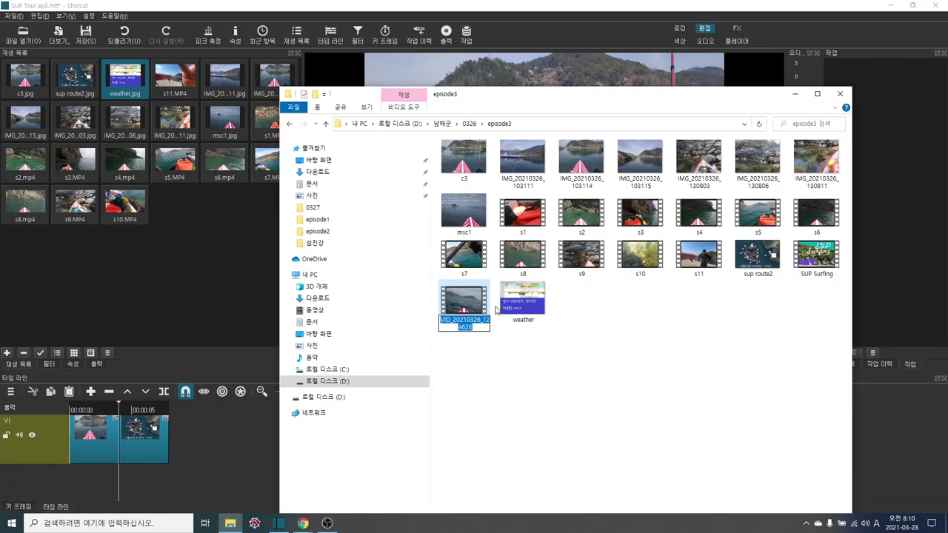
text(s)
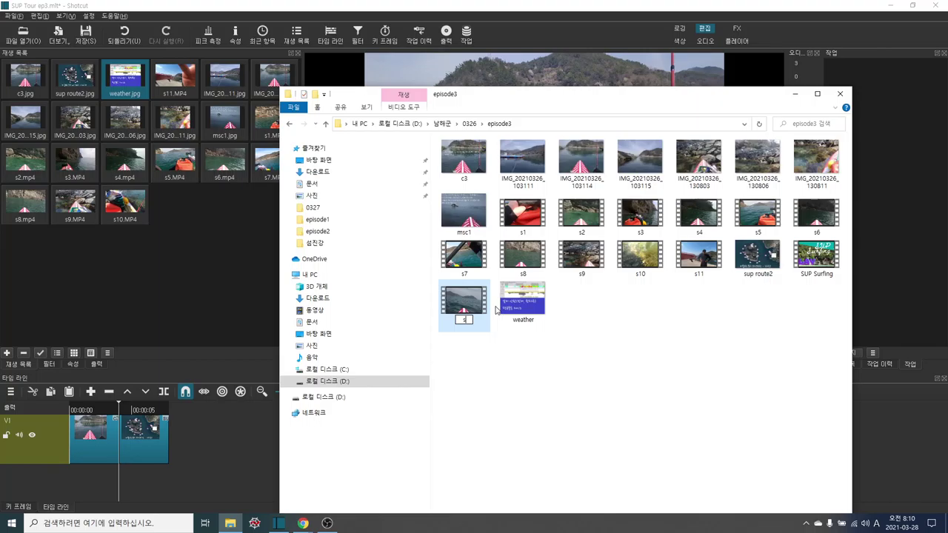
text(61)
click(644, 363)
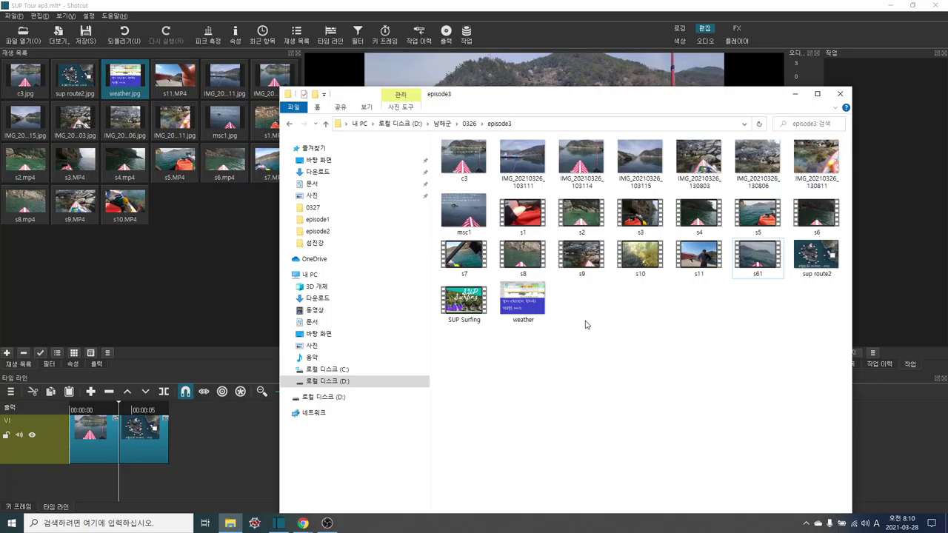
Change the s61 clip's file name to s6-1
right_click(768, 277)
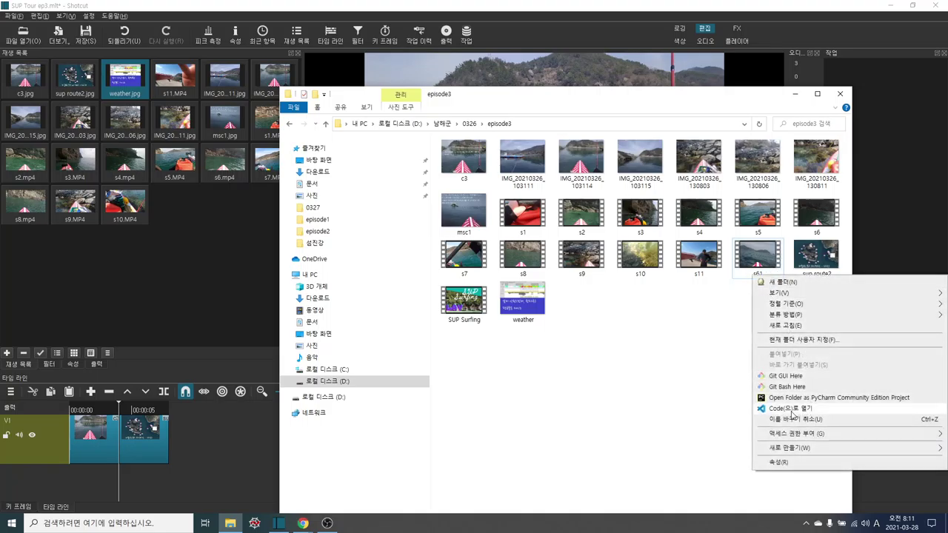
click(715, 412)
click(757, 274)
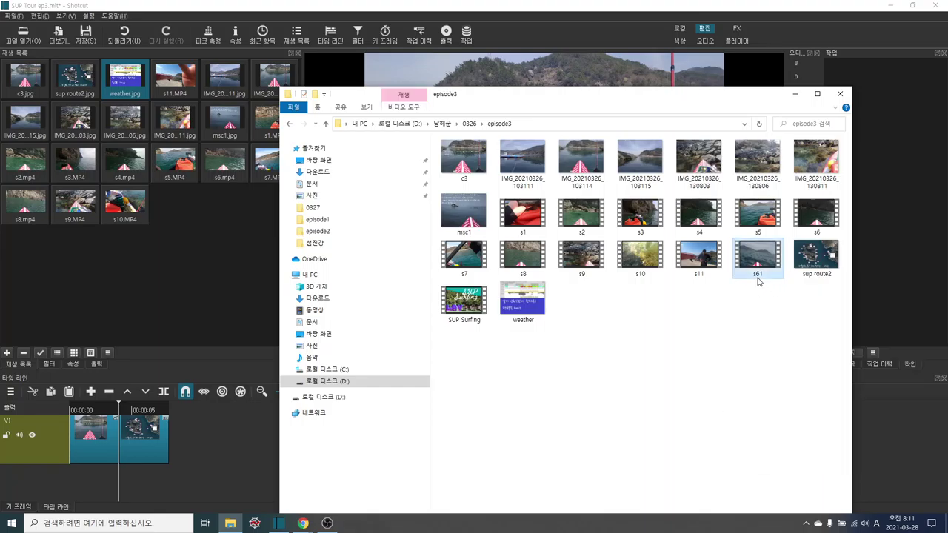
right_click(757, 275)
click(764, 255)
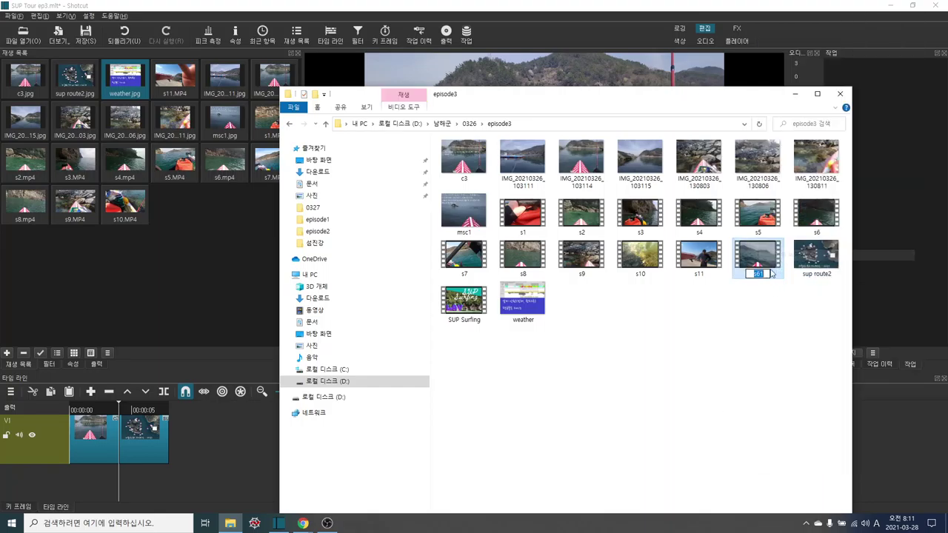
click(762, 276)
text(-)
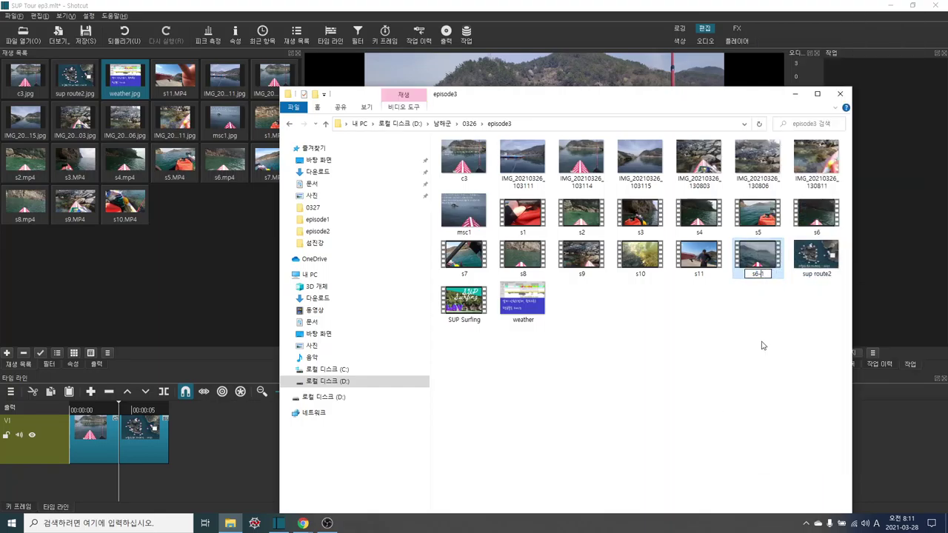
click(757, 356)
Add the s6-1 and SUP Surfing clips to the Shotcut playlist
drag(464, 255, 203, 283)
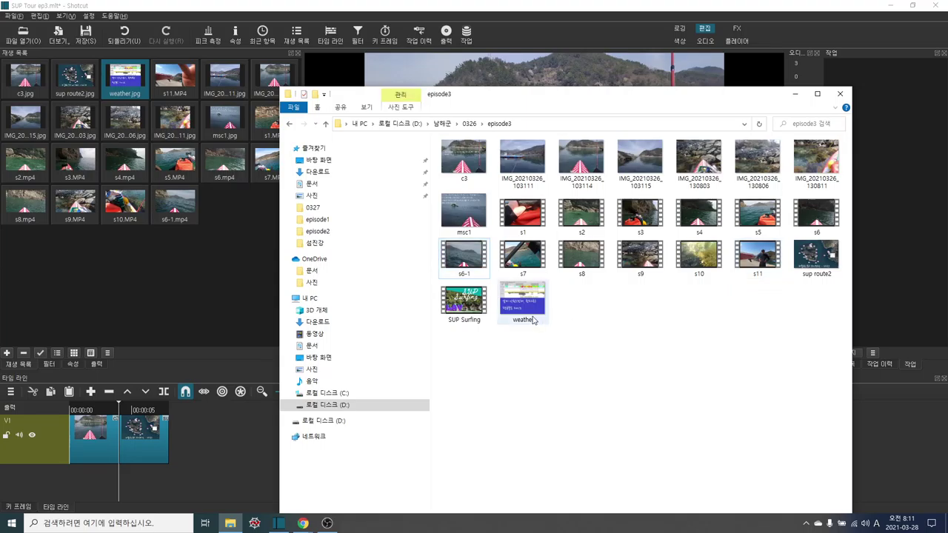
drag(464, 300, 223, 275)
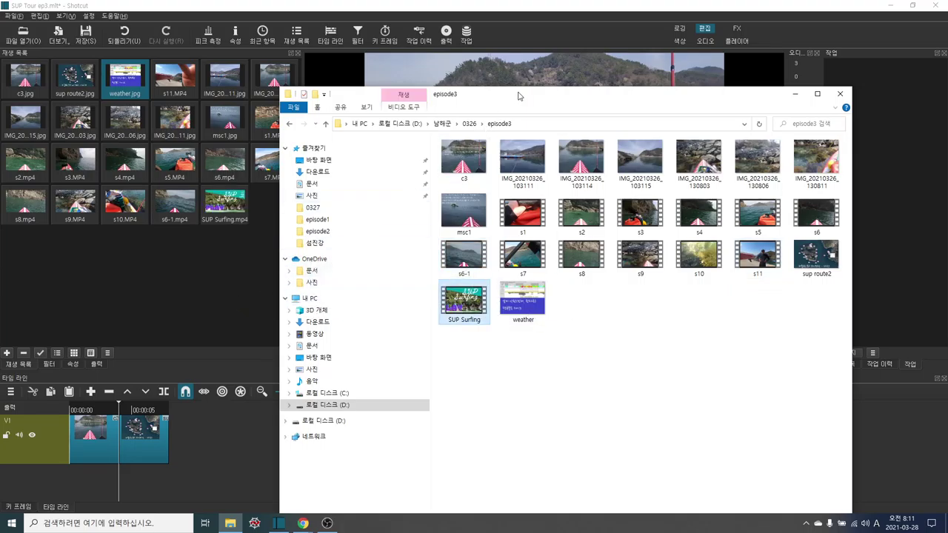
drag(518, 93, 546, 87)
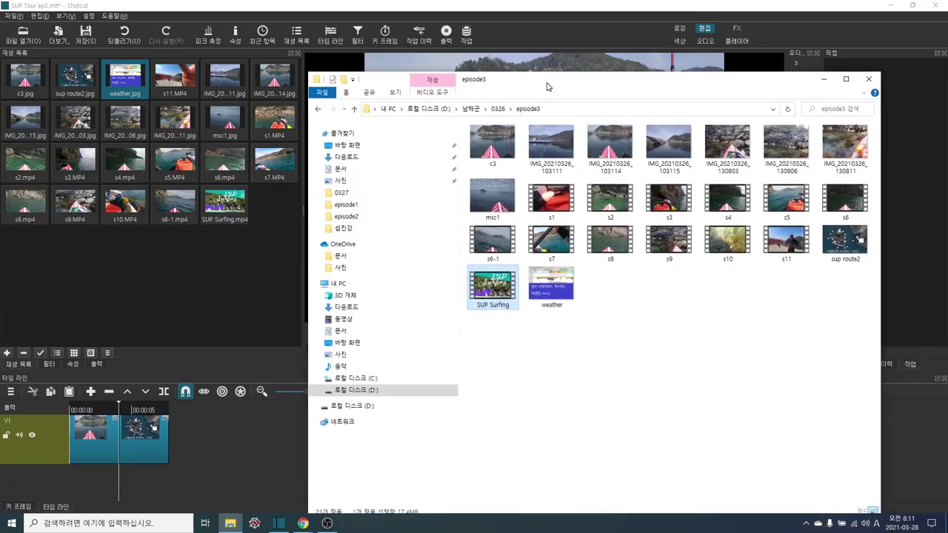
click(732, 318)
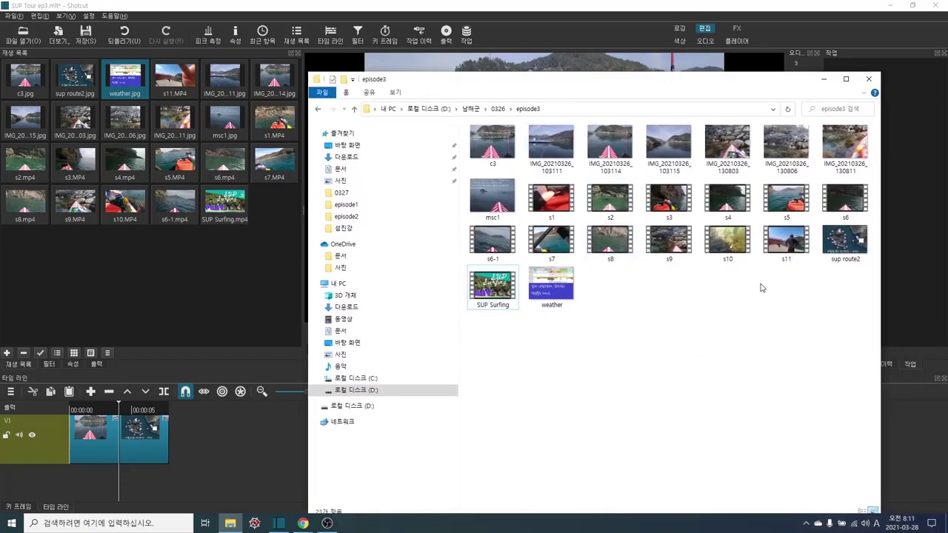
Add the s11 clip to the end of the playlist again and close the episode3 folder window
click(793, 239)
drag(774, 240, 198, 305)
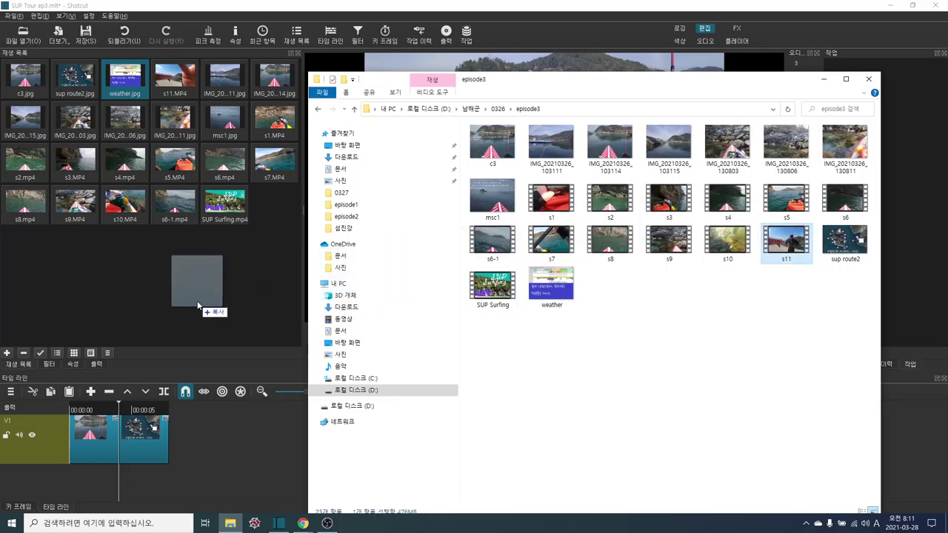
drag(197, 305, 197, 304)
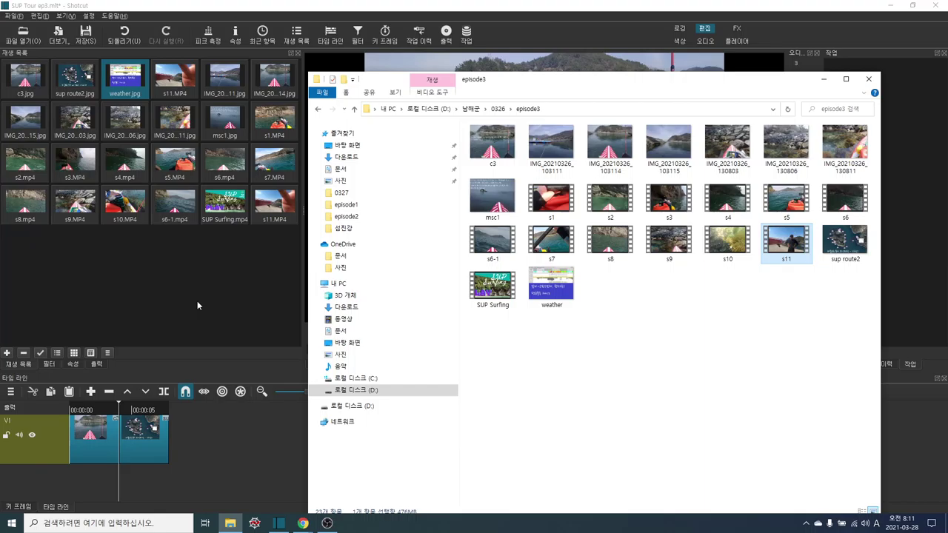
click(711, 344)
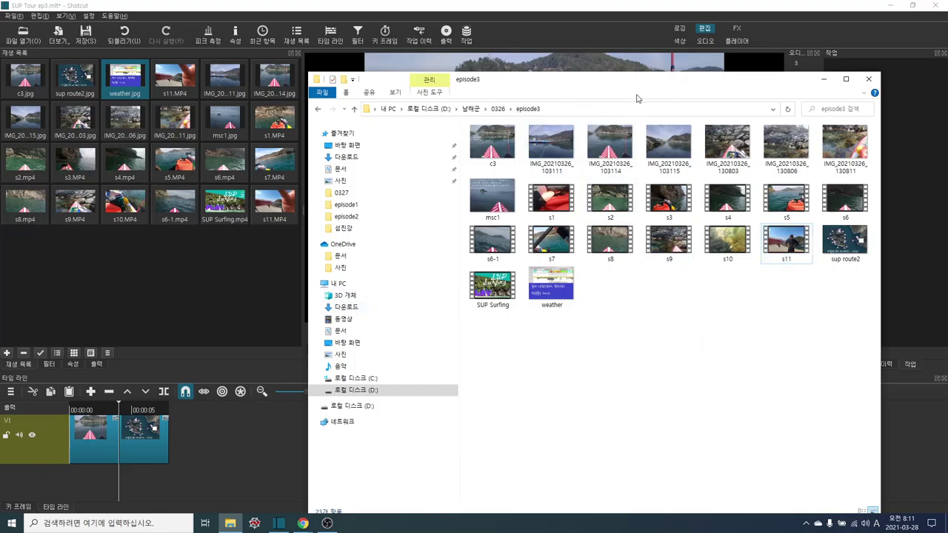
click(865, 83)
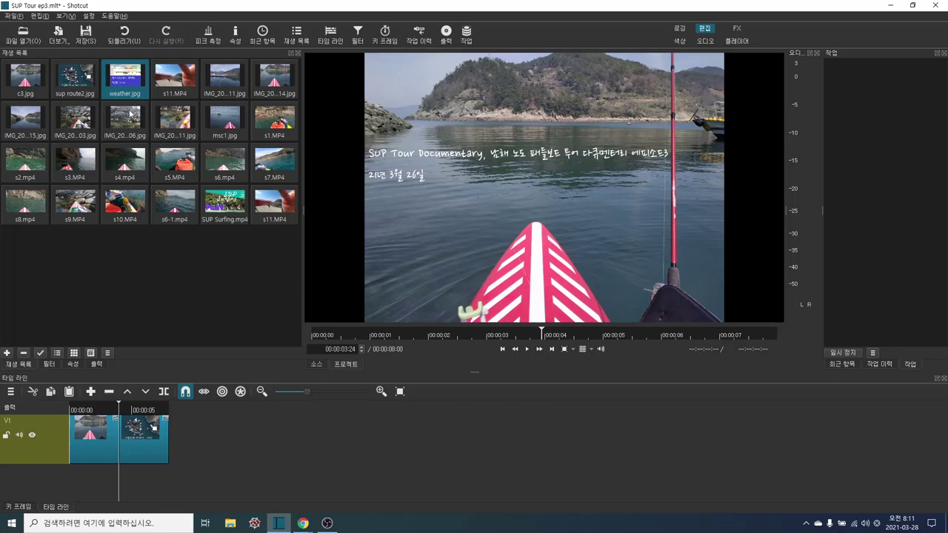
Place weather.jpg directly after the sup route2 image on track V1, and s1.MP4 behind it with a gap
drag(124, 83, 170, 445)
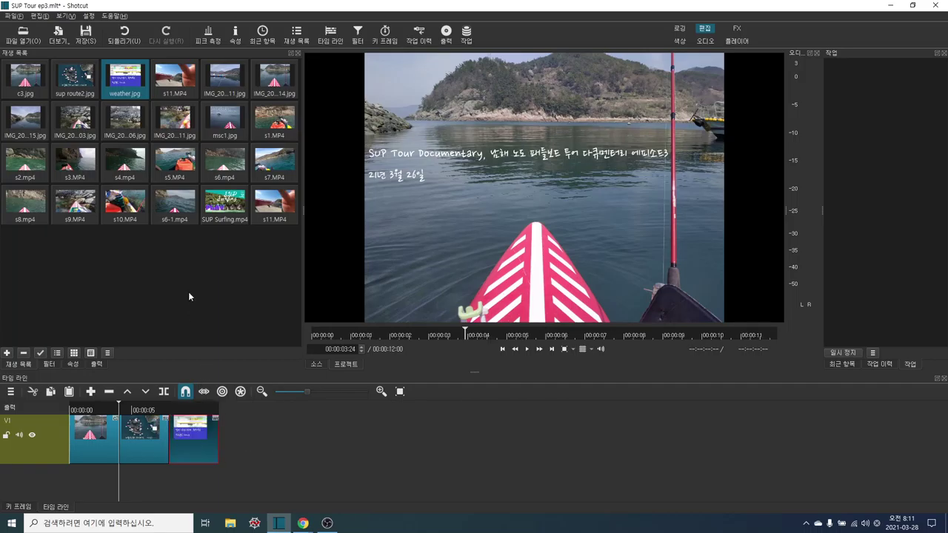
drag(278, 123, 296, 437)
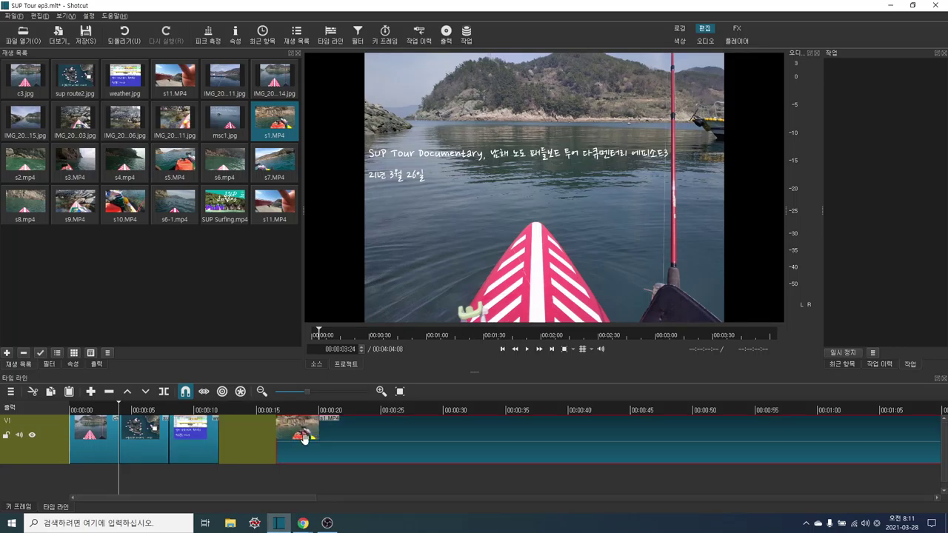
click(304, 438)
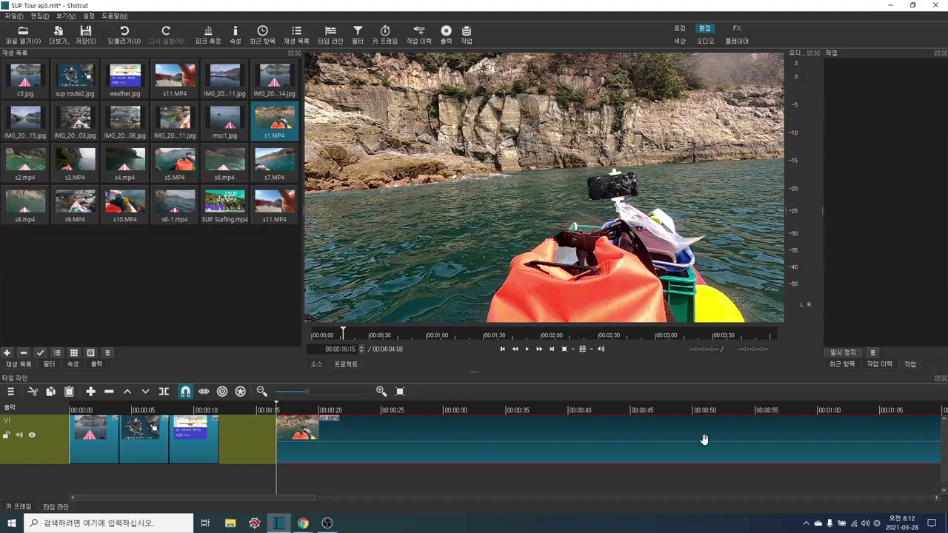
Scrub through s1.MP4 and ripple-trim its beginning up to timeline position 00:01:03:12
drag(295, 501, 271, 487)
click(289, 406)
mouse_move(289, 406)
mouse_down()
mouse_move(426, 414)
mouse_move(437, 405)
mouse_up()
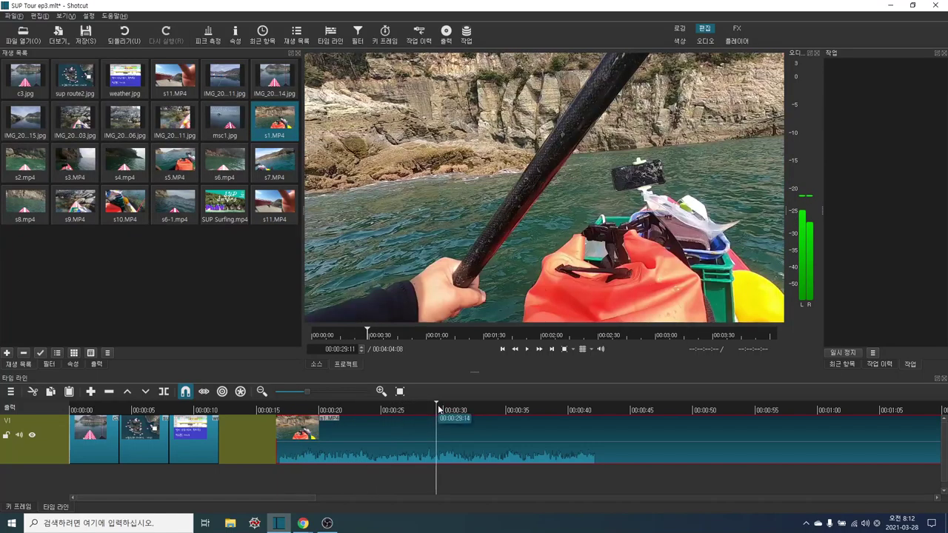
click(699, 411)
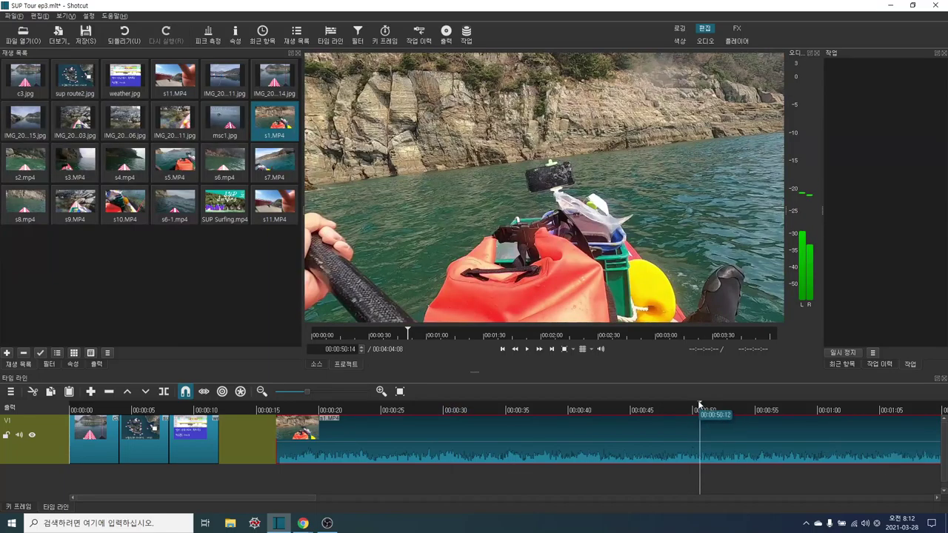
drag(699, 406, 860, 419)
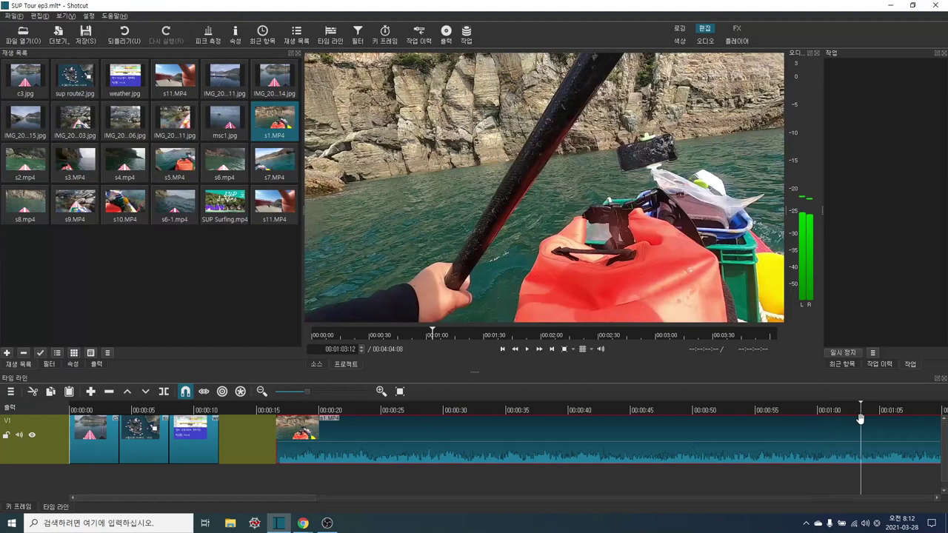
double_click(710, 451)
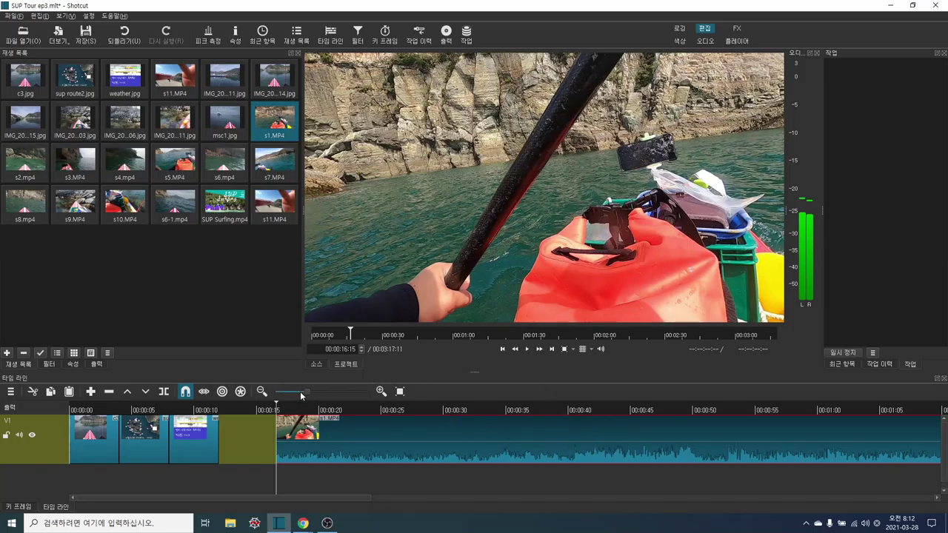
Scrub through s1.MP4 to 00:02:23:23 and shift the clip about 3 seconds earlier, toward the weather image
drag(301, 395, 299, 393)
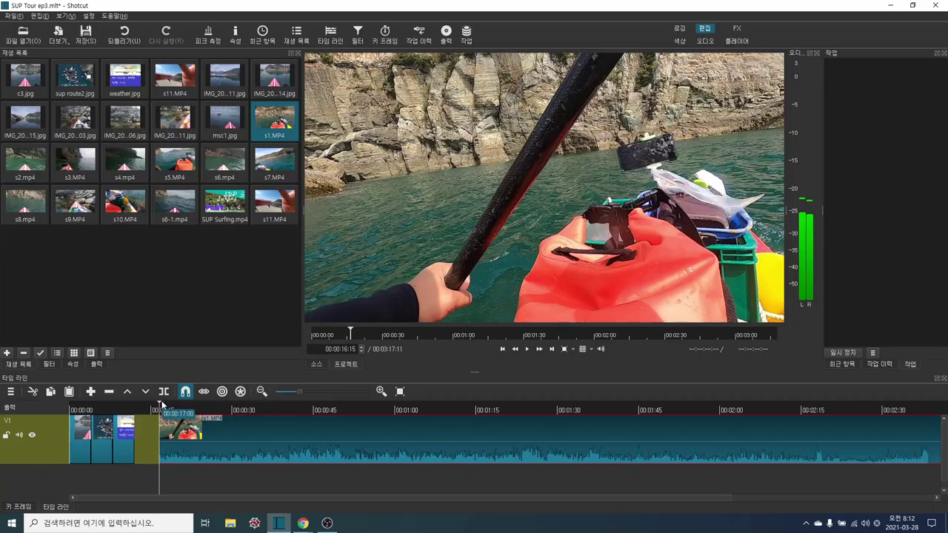
click(242, 406)
drag(695, 409, 735, 452)
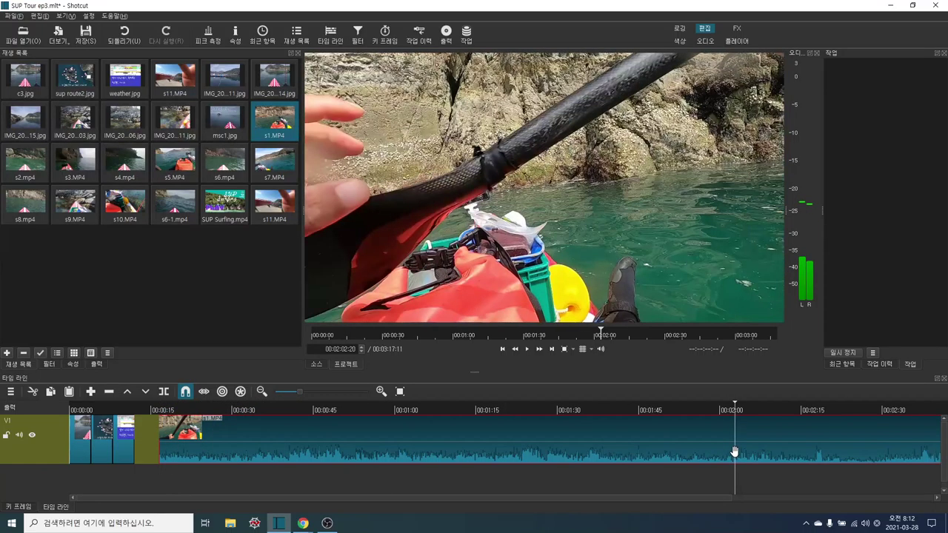
drag(737, 410, 850, 417)
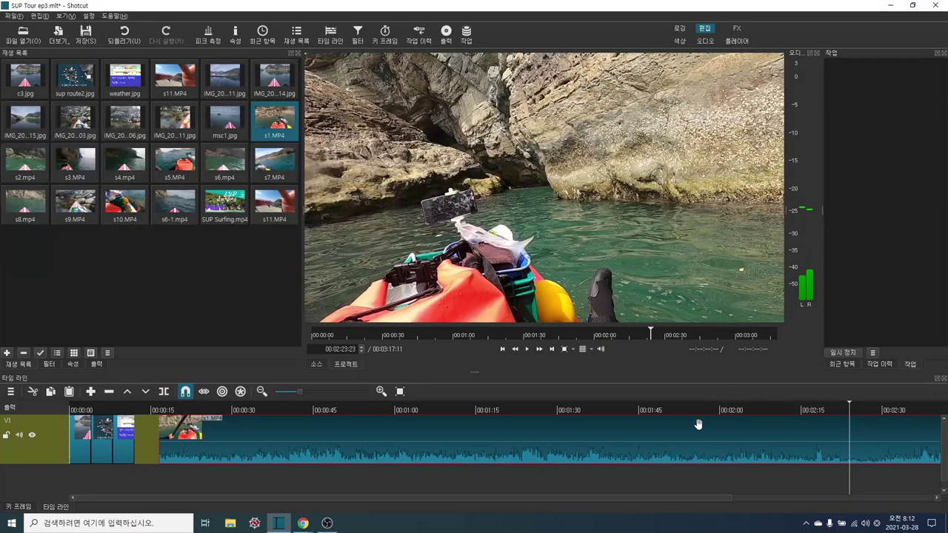
drag(614, 449, 586, 442)
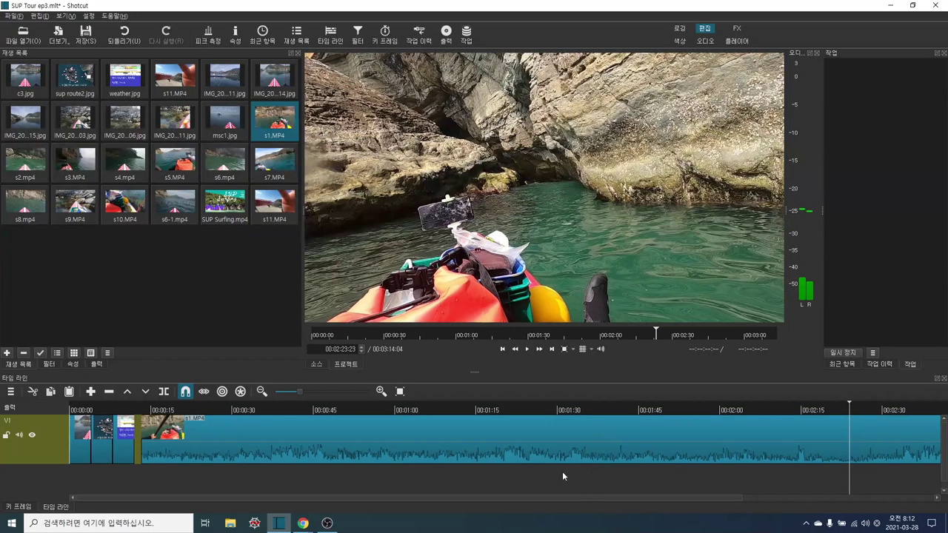
Ripple-trim the end of s1.MP4 at 00:03:09:16 and move the clip directly against the weather image
drag(299, 391, 293, 391)
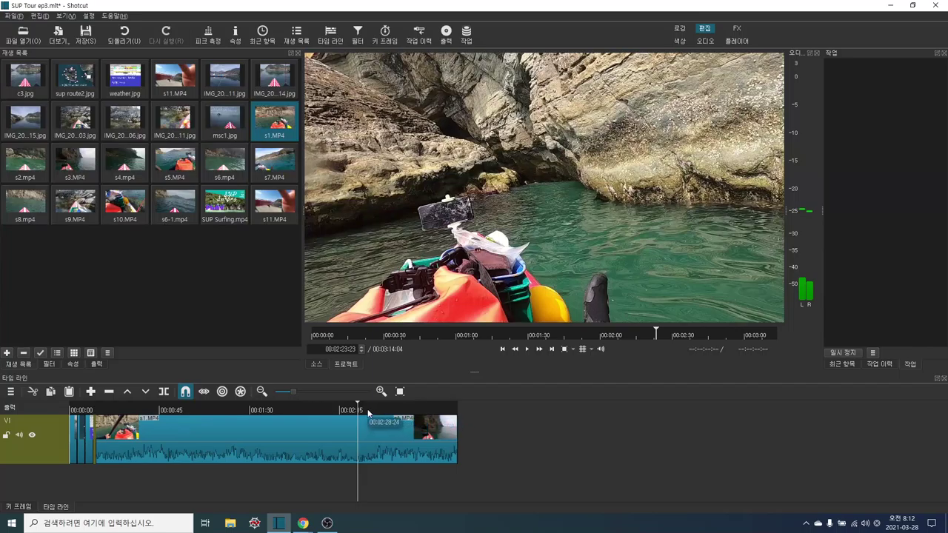
click(419, 410)
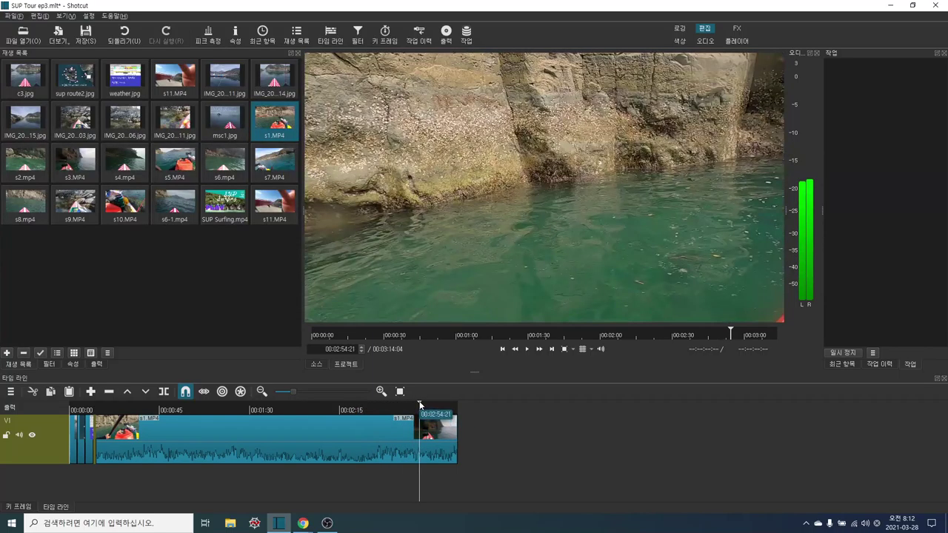
click(445, 411)
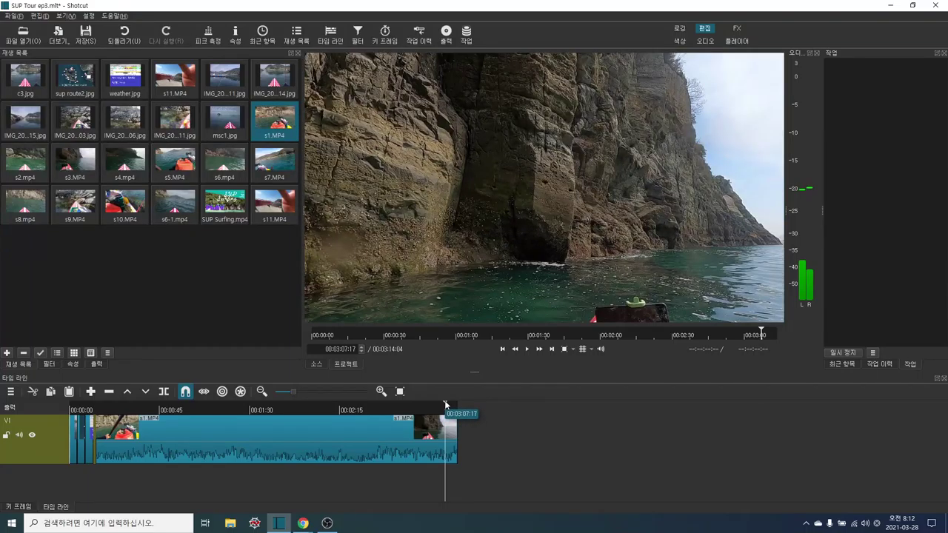
click(449, 407)
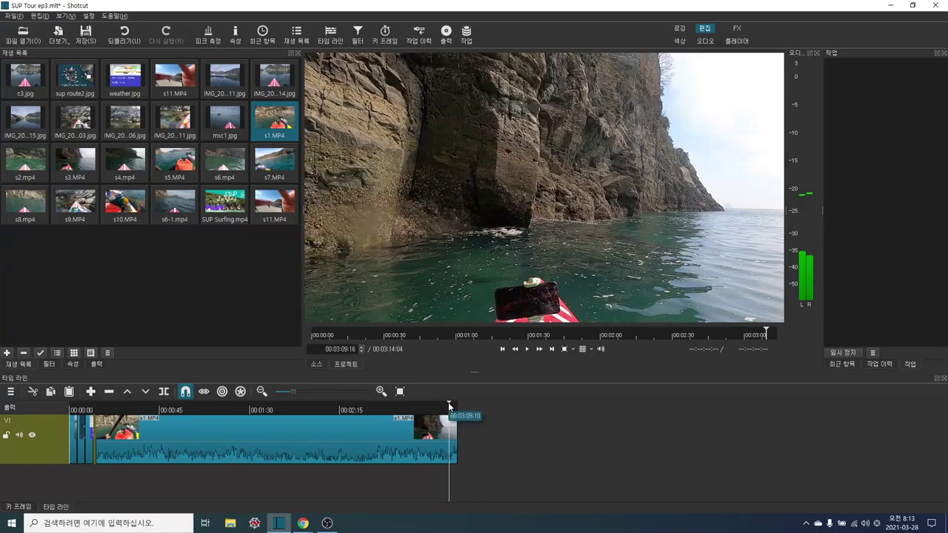
key(o)
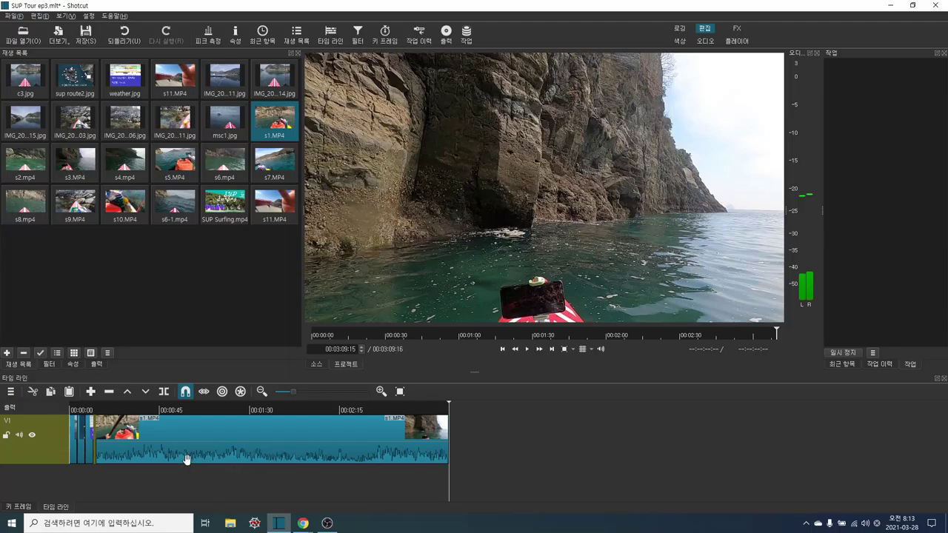
click(152, 435)
drag(152, 436, 160, 434)
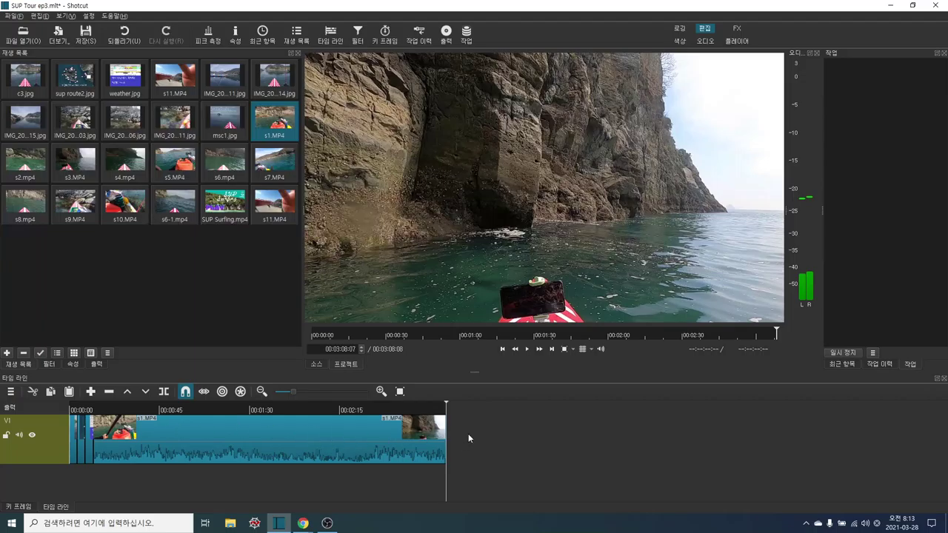
Add s2.mp4 directly after s1.MP4 on track V1, converting it to the edit-friendly file s2 - 변환됨.mov
click(302, 390)
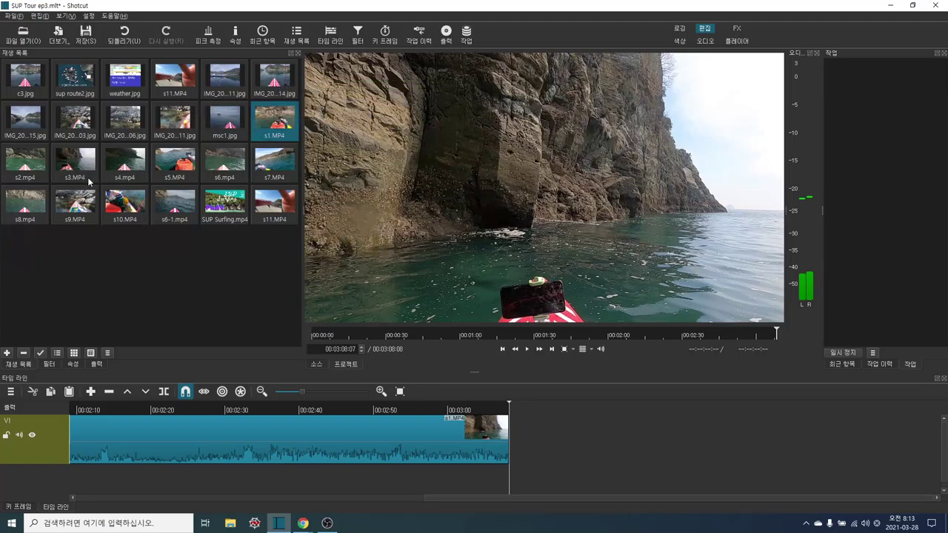
drag(24, 163, 560, 434)
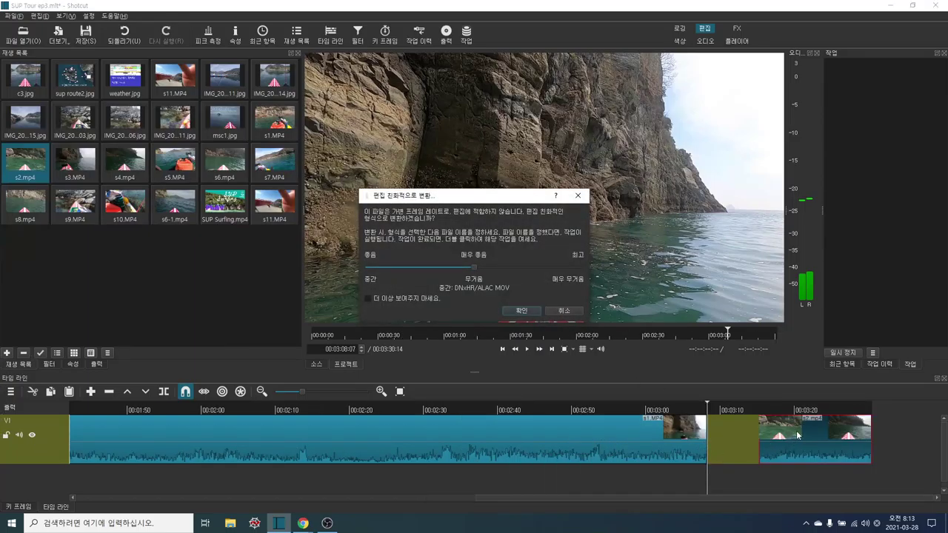
click(527, 314)
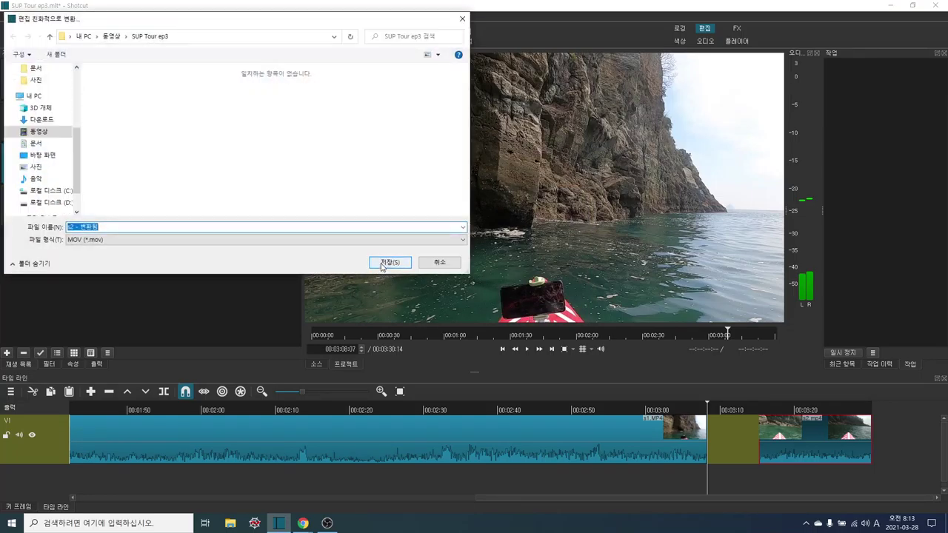
click(389, 263)
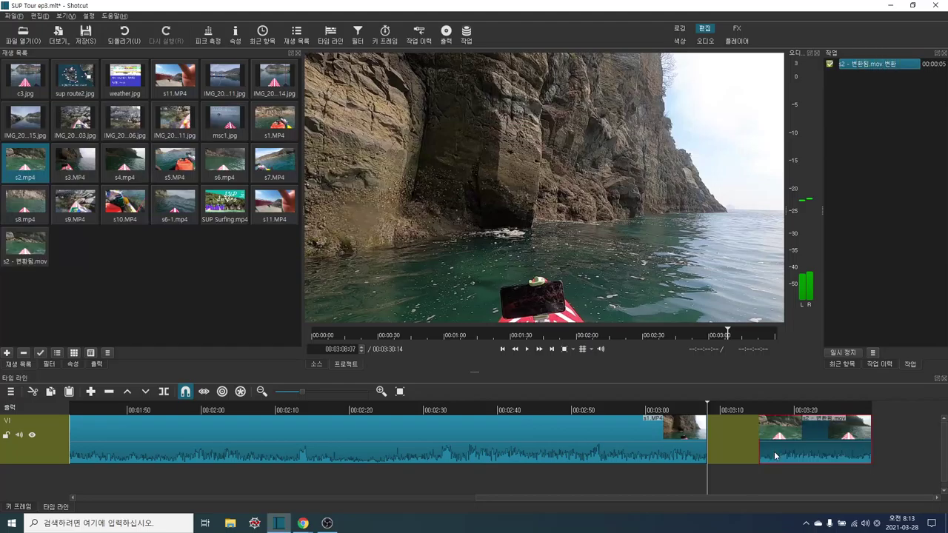
drag(792, 438, 735, 439)
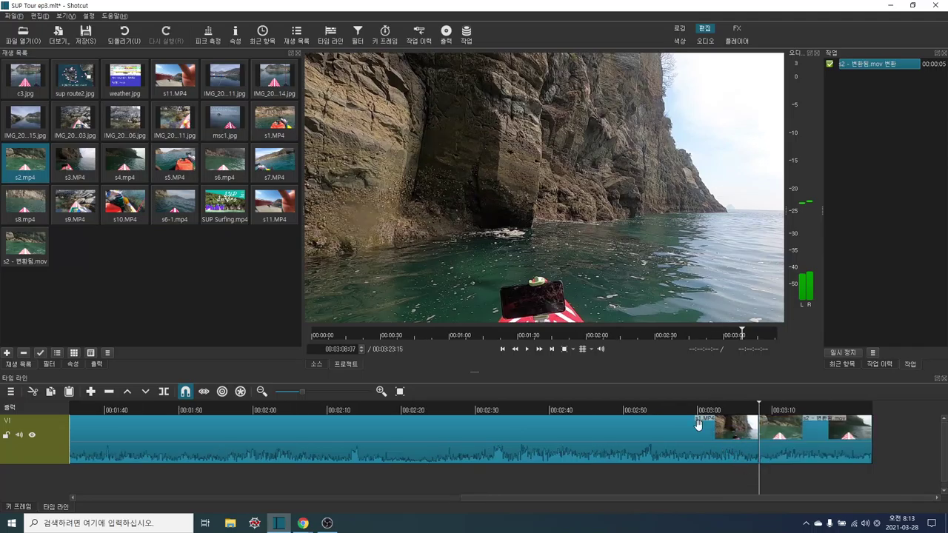
Place s3.MP4 behind the s2 clip on track V1 with a gap of about 3 seconds and go to 00:03:30:11
click(73, 166)
drag(71, 167, 848, 451)
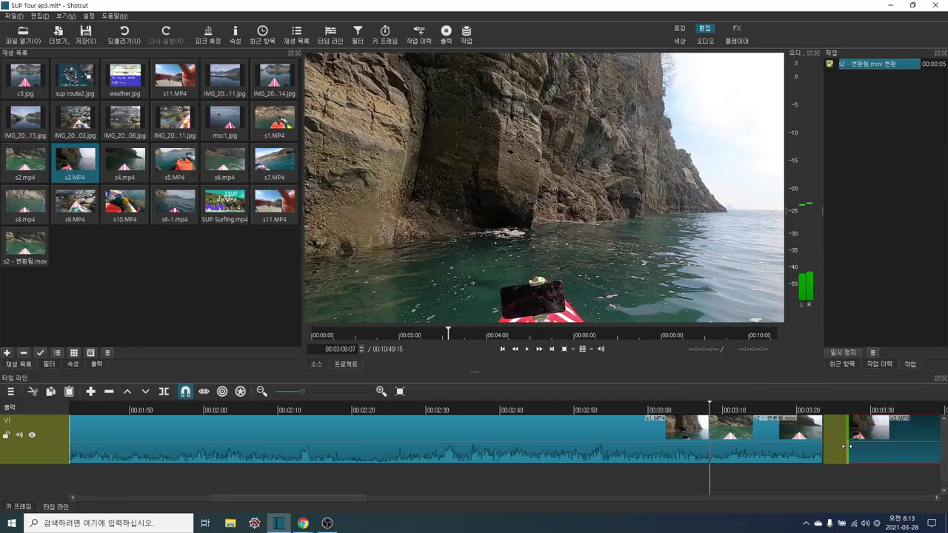
drag(330, 499, 459, 497)
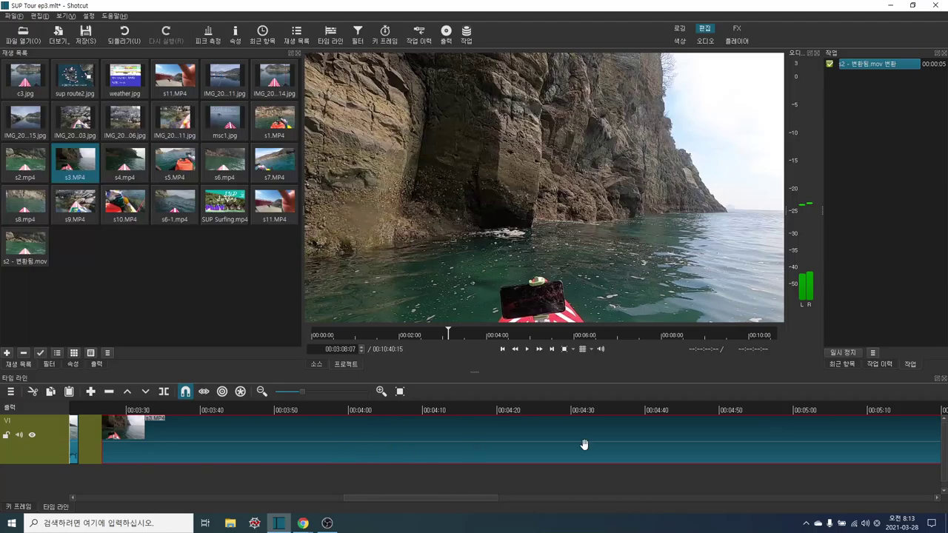
click(128, 438)
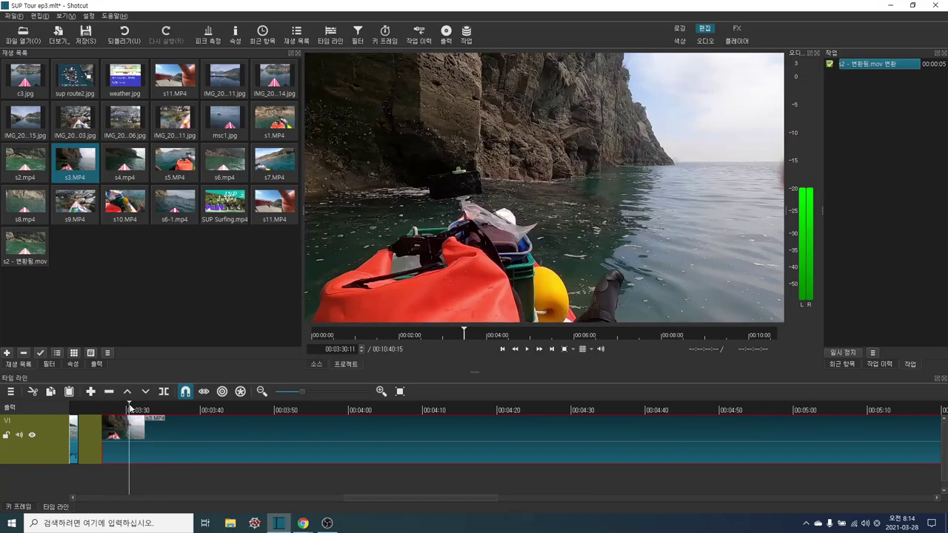
Scrub through s3.MP4, ripple-trim its end at 00:06:19:09, and move the clip directly against the s2 clip
drag(129, 406, 454, 437)
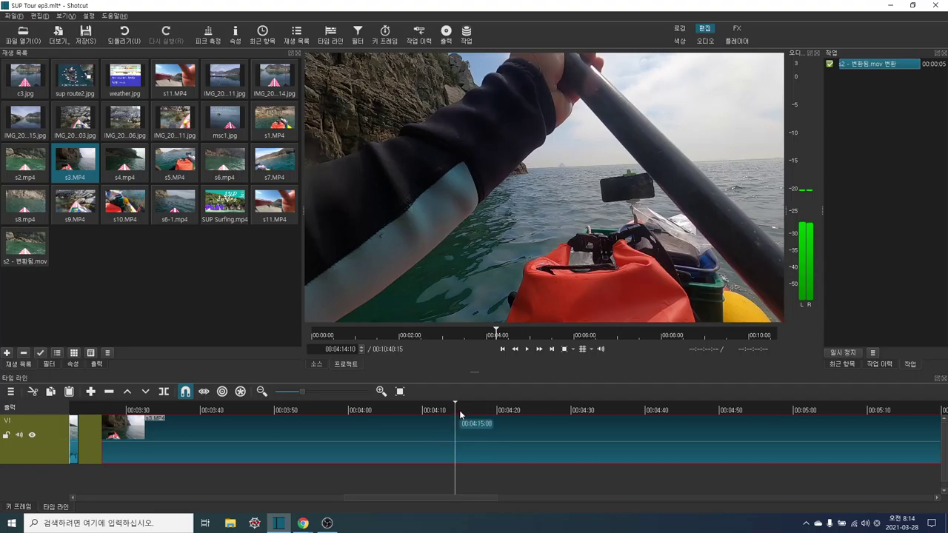
drag(457, 406, 618, 428)
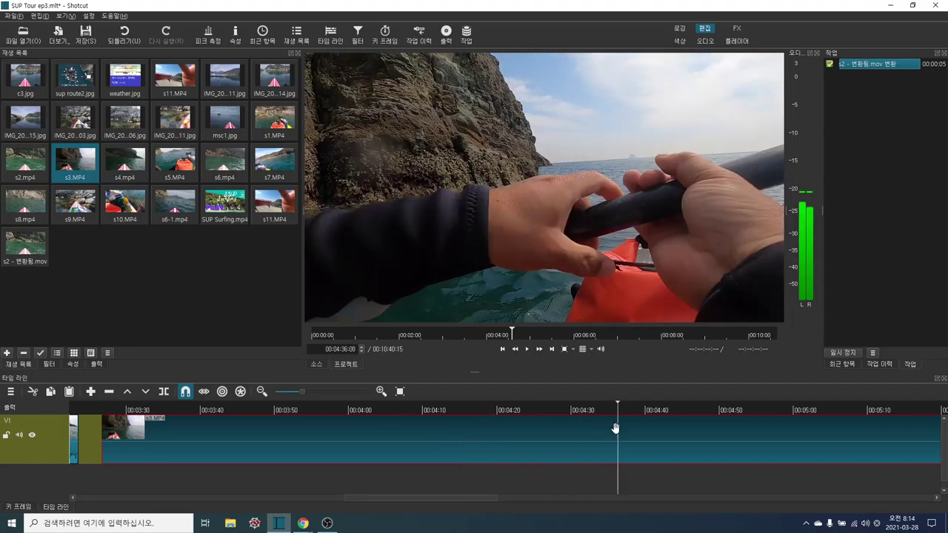
drag(469, 502, 531, 500)
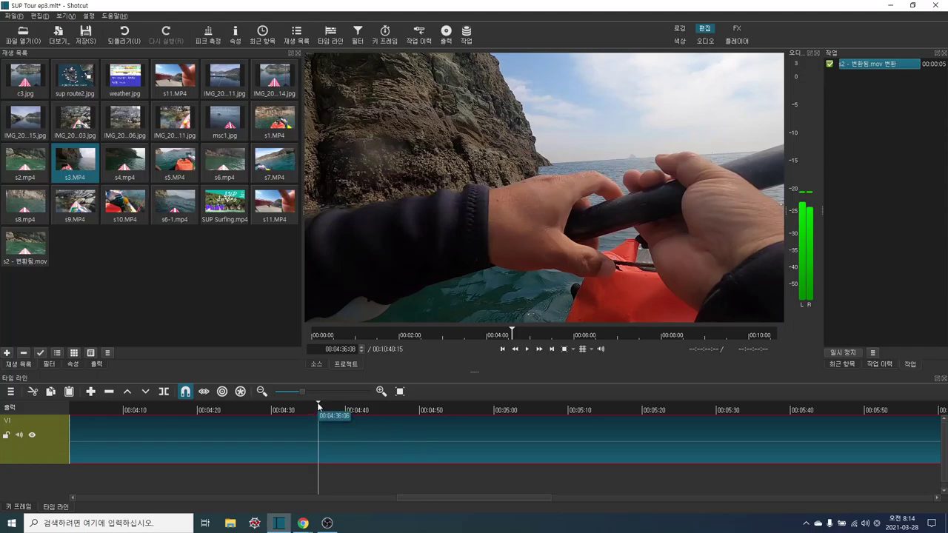
drag(317, 403, 590, 431)
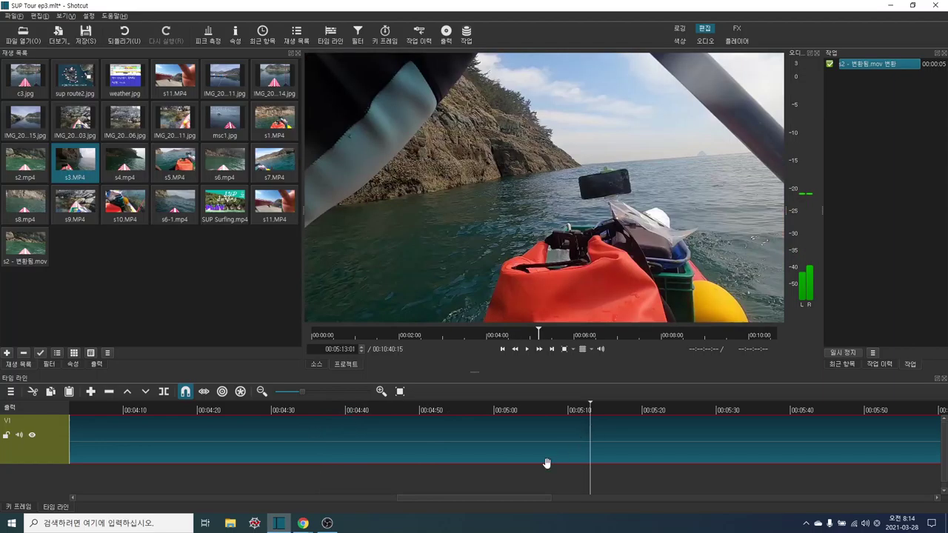
drag(523, 498, 588, 502)
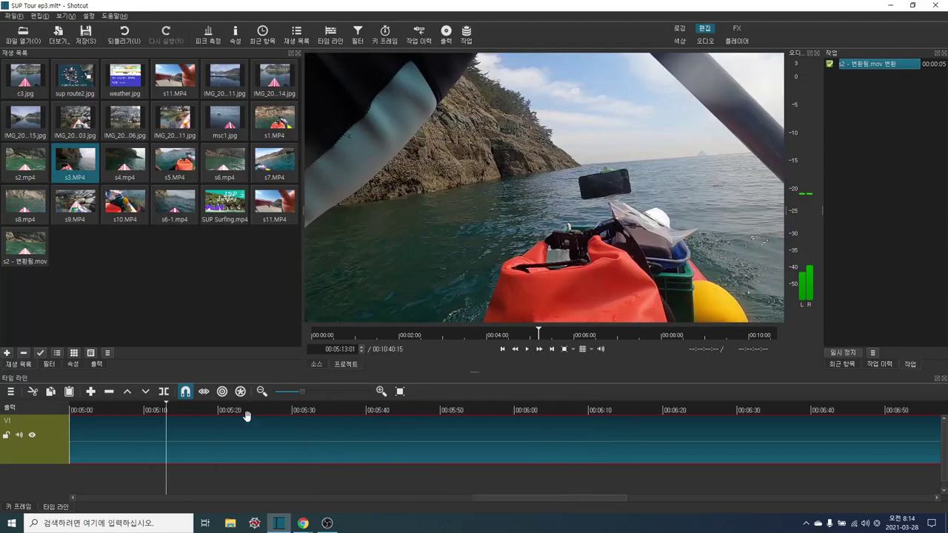
drag(168, 404, 618, 435)
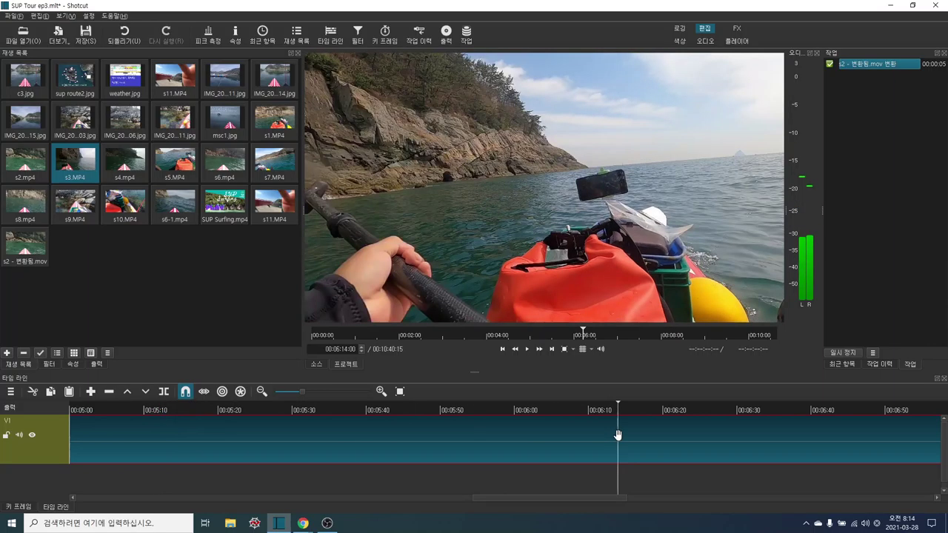
drag(539, 495, 565, 503)
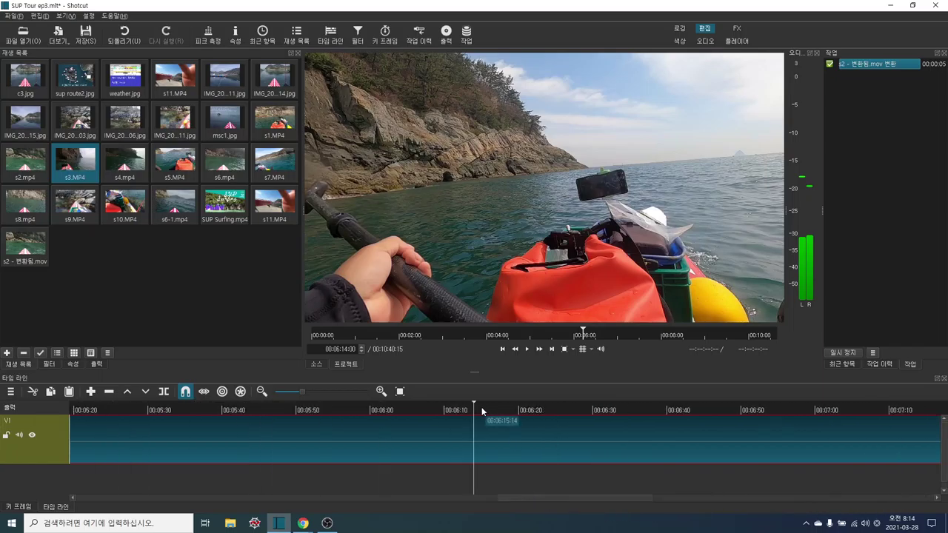
drag(480, 412, 515, 414)
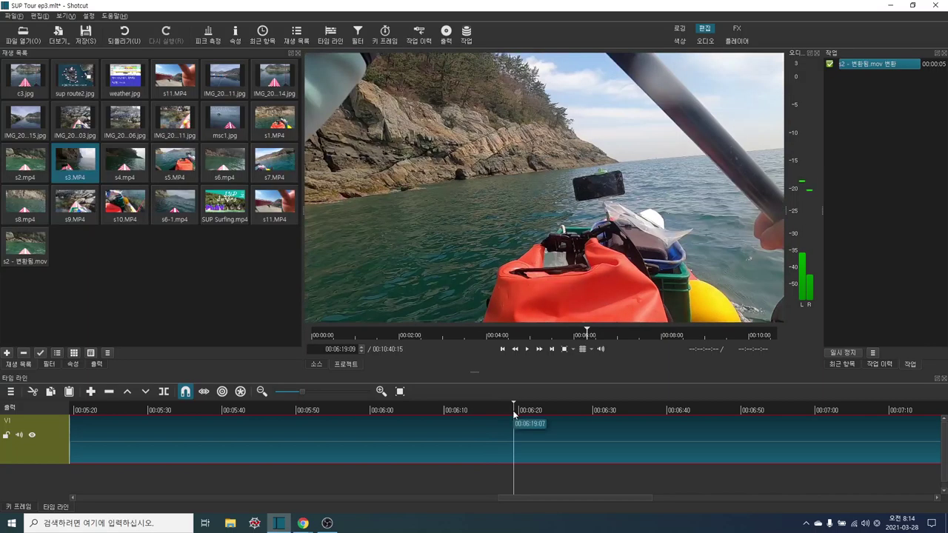
key(o)
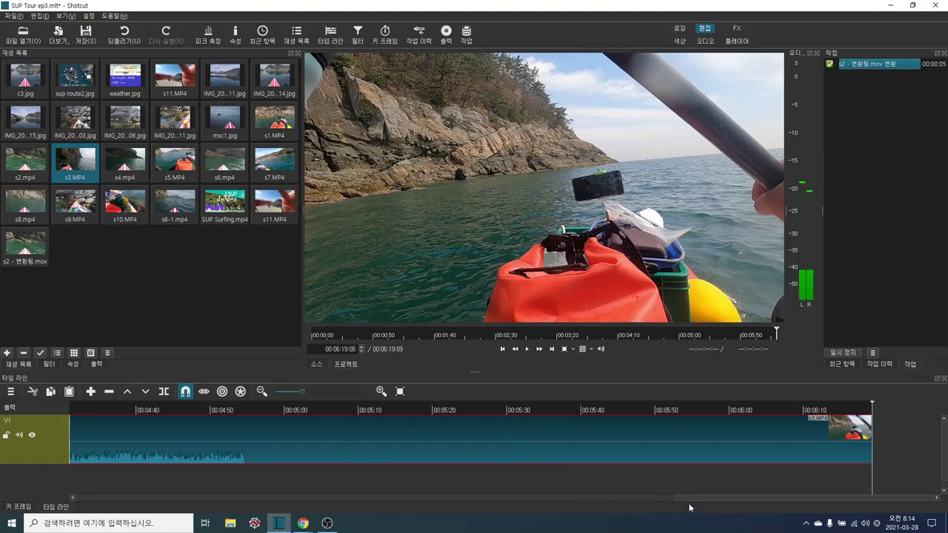
drag(691, 500, 400, 528)
drag(580, 446, 554, 440)
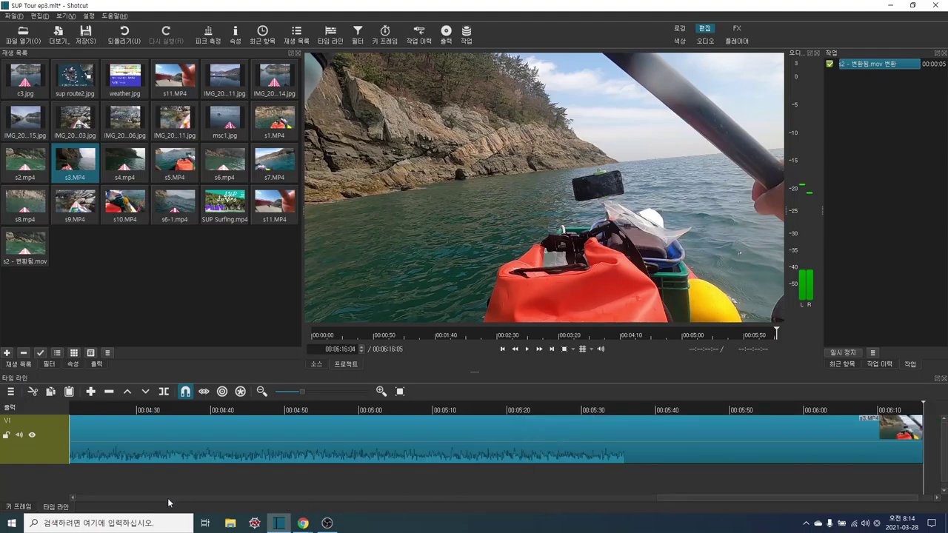
Try s4.mp4 behind s3.MP4 without converting it, and remove the clip from track V1 again
drag(674, 498, 710, 500)
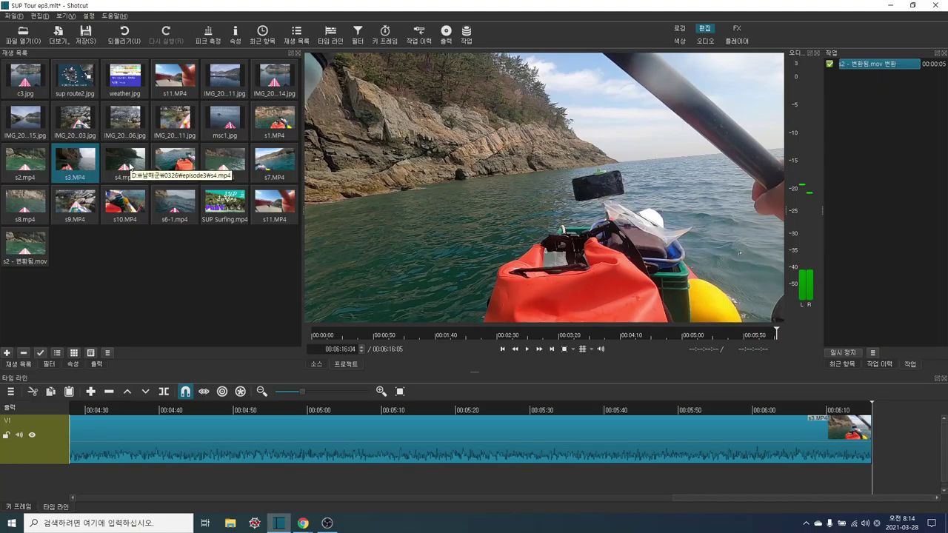
click(132, 167)
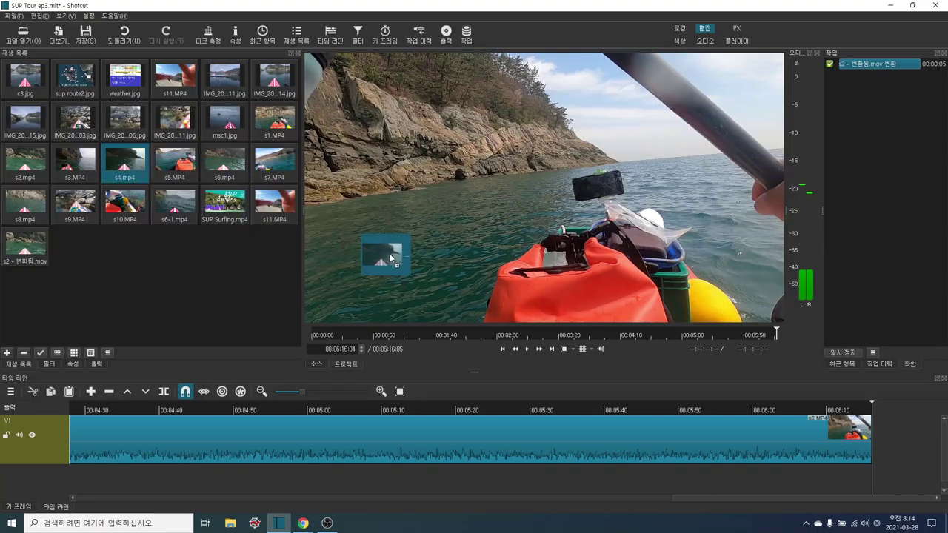
drag(390, 254, 871, 448)
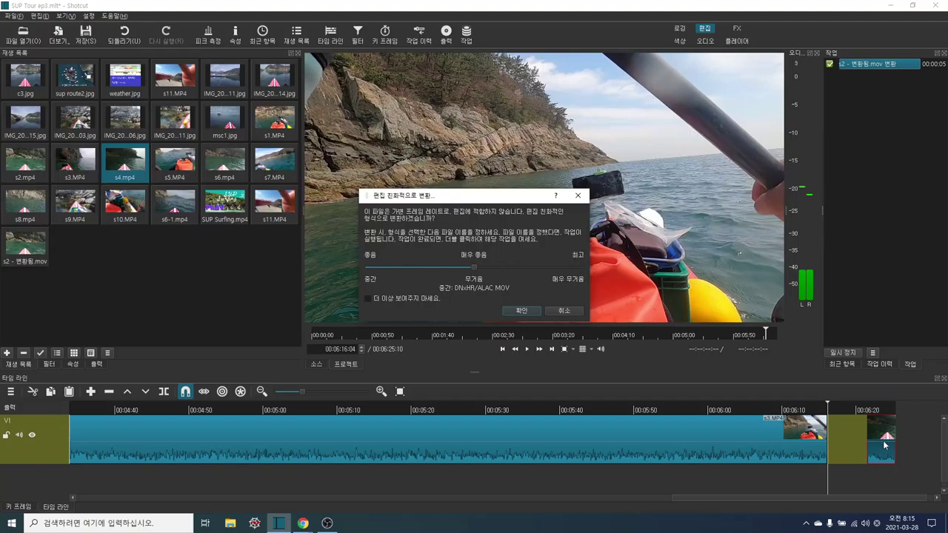
click(565, 311)
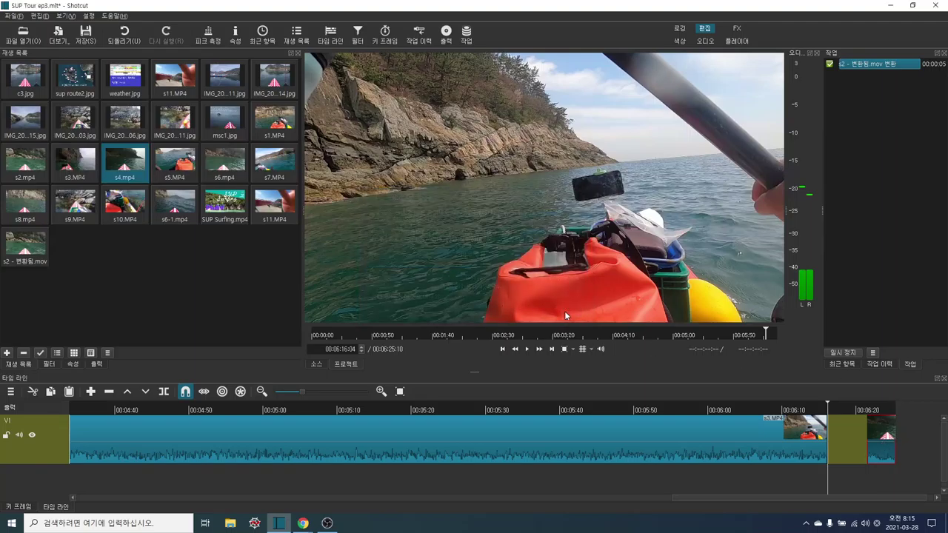
right_click(885, 416)
click(874, 445)
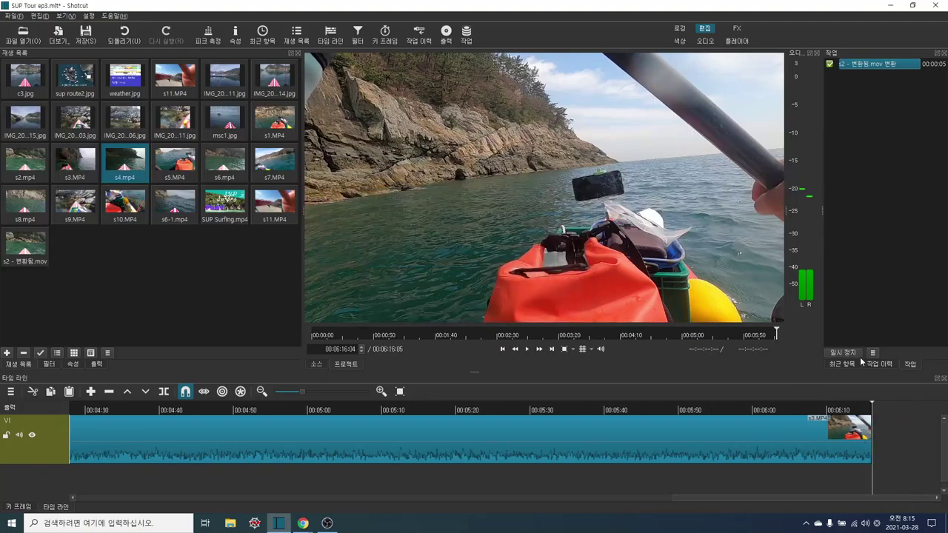
Place s5.MP4 behind the s3.MP4 clip on track V1 with a gap of about 5 seconds and go to its start
click(180, 168)
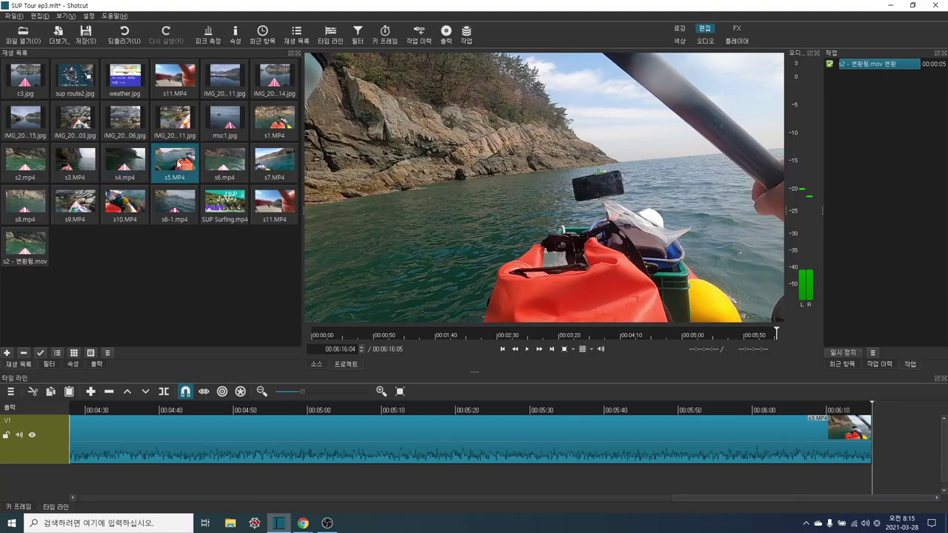
drag(180, 165, 910, 447)
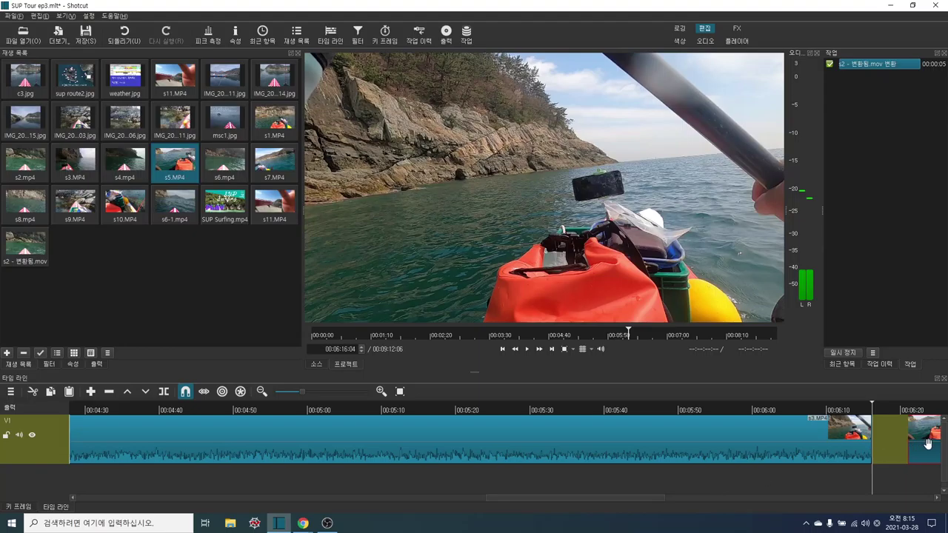
drag(543, 503, 697, 494)
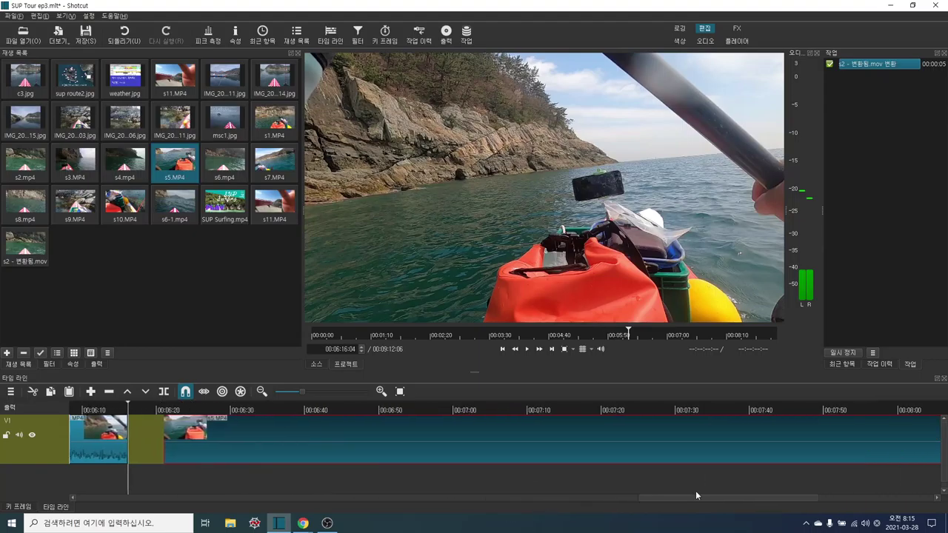
click(188, 431)
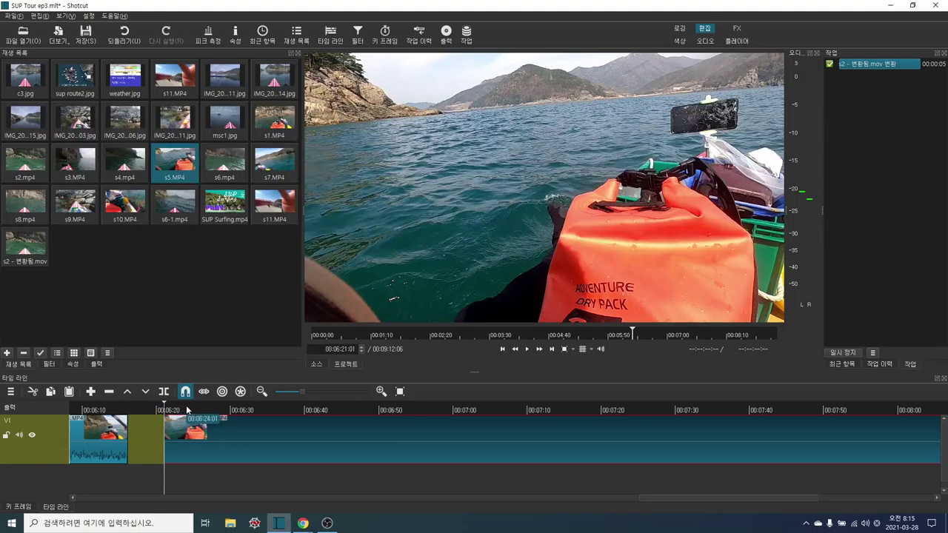
Scrub through the beginning of s5.MP4 and ripple-trim its start at 00:06:36:24
drag(174, 409, 252, 415)
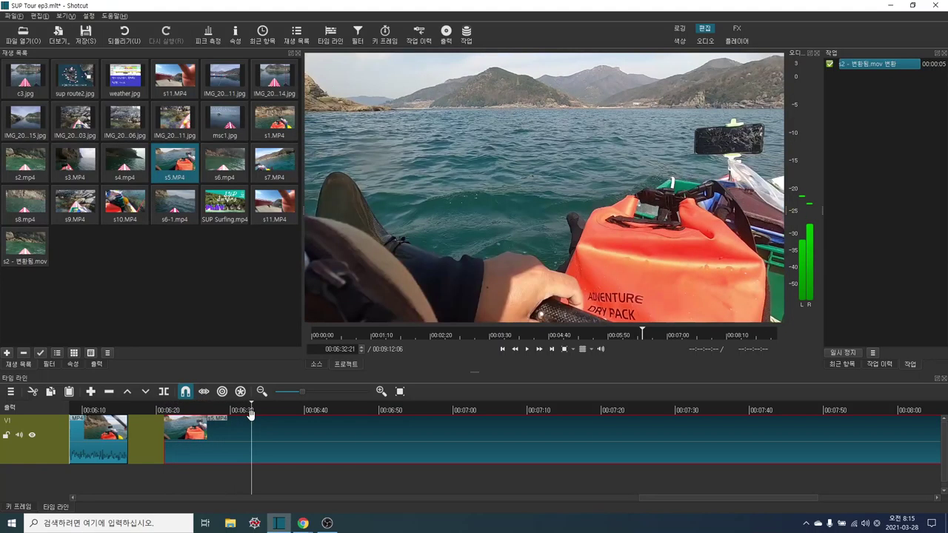
click(281, 409)
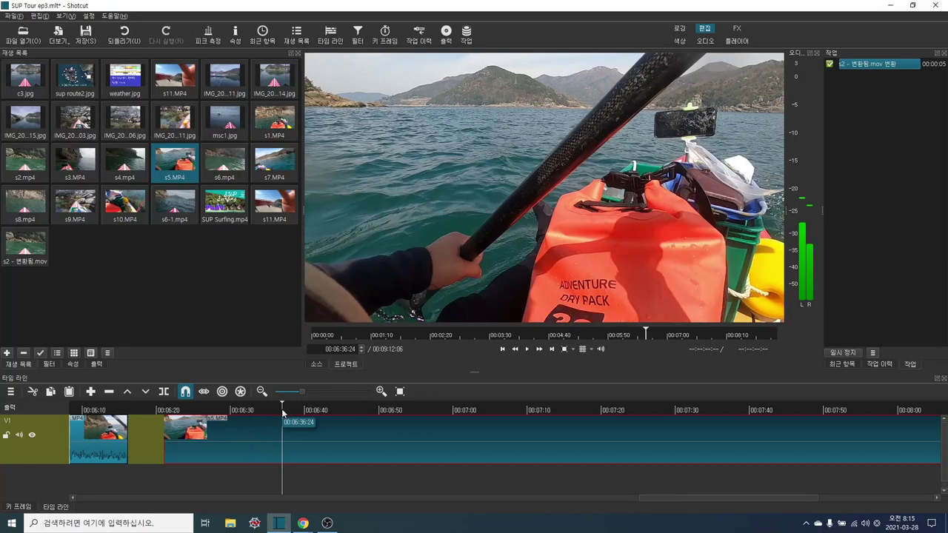
key(Up)
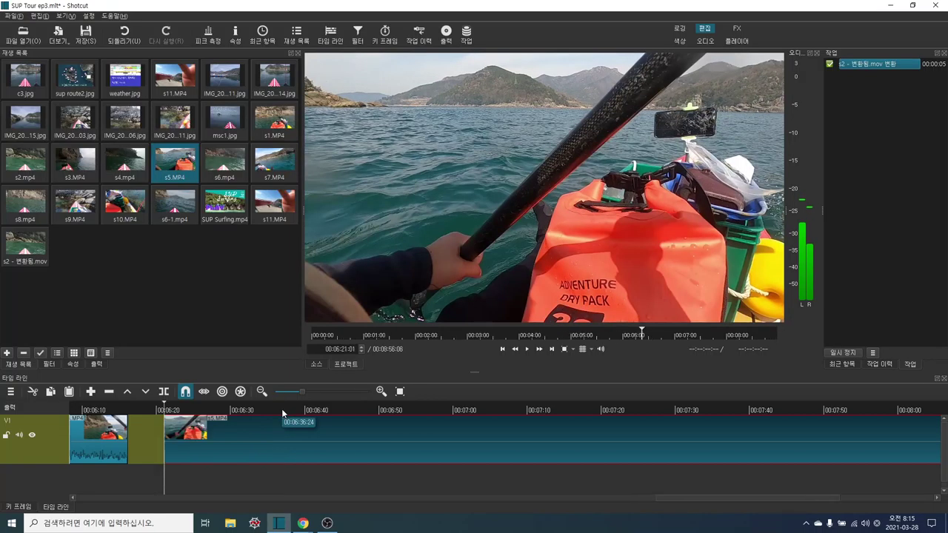
Scrub through the rest of s5.MP4, ripple-trim its end at 00:07:58:07, and move the clip directly against the s3.MP4 clip
click(713, 437)
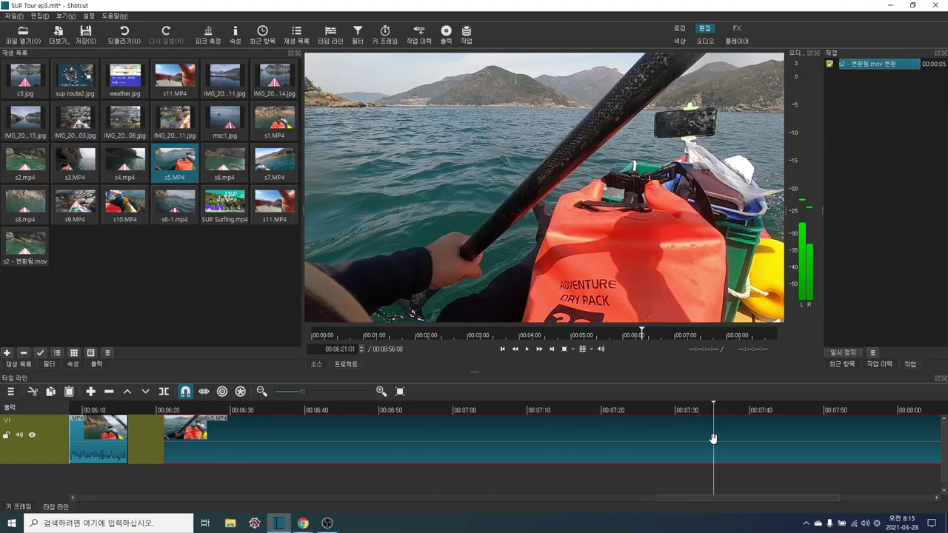
drag(769, 499, 803, 500)
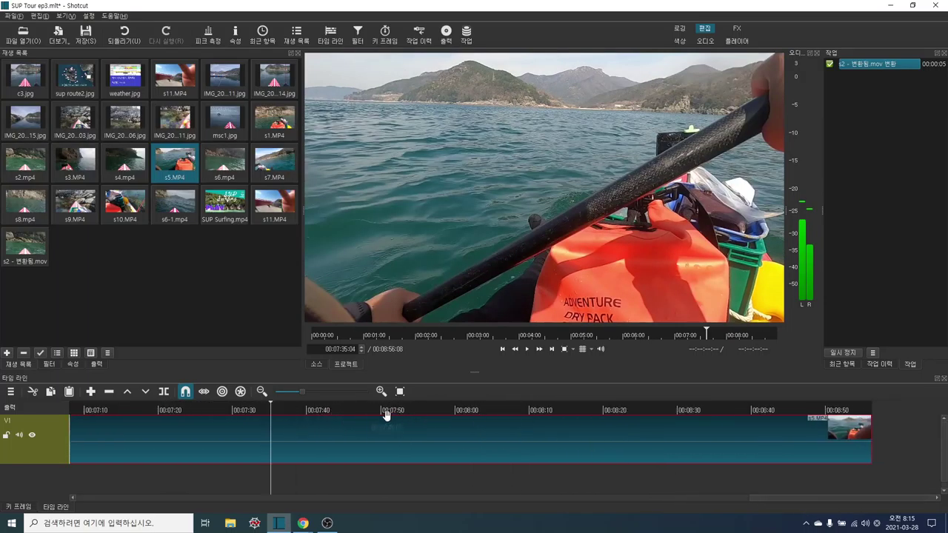
drag(271, 406, 818, 454)
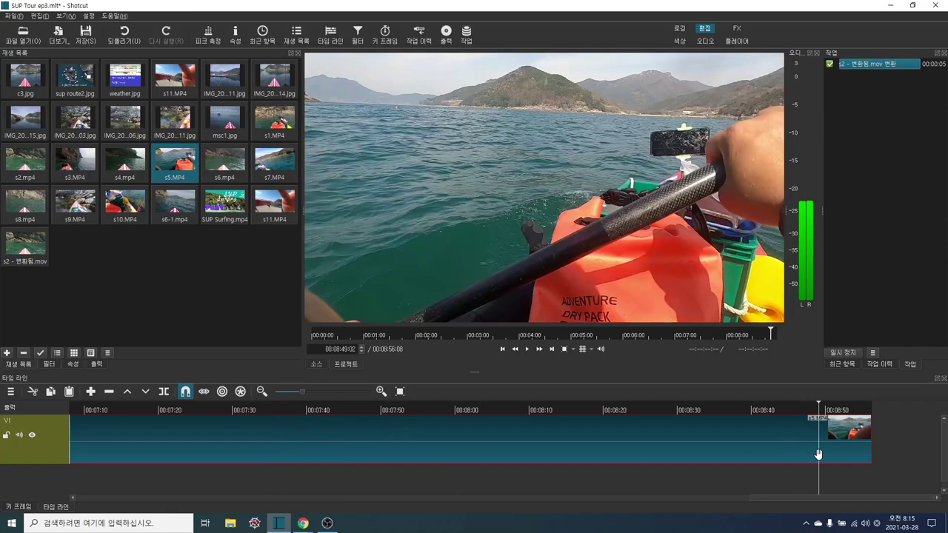
drag(819, 409, 713, 408)
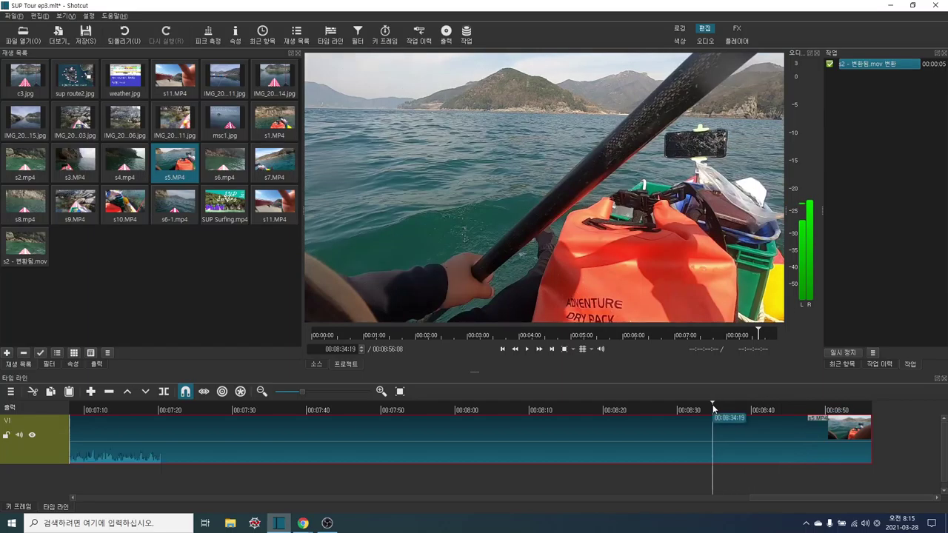
drag(714, 409, 443, 407)
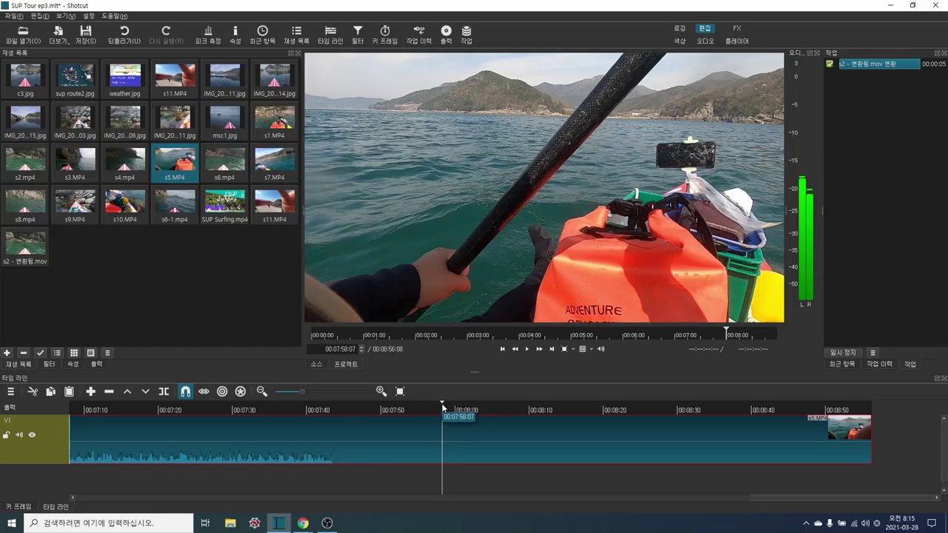
key(w)
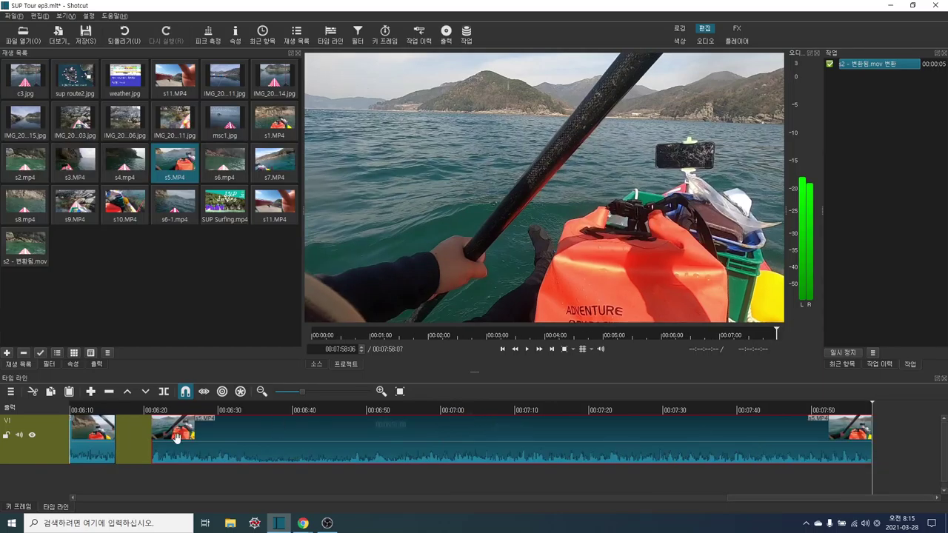
drag(170, 441, 136, 439)
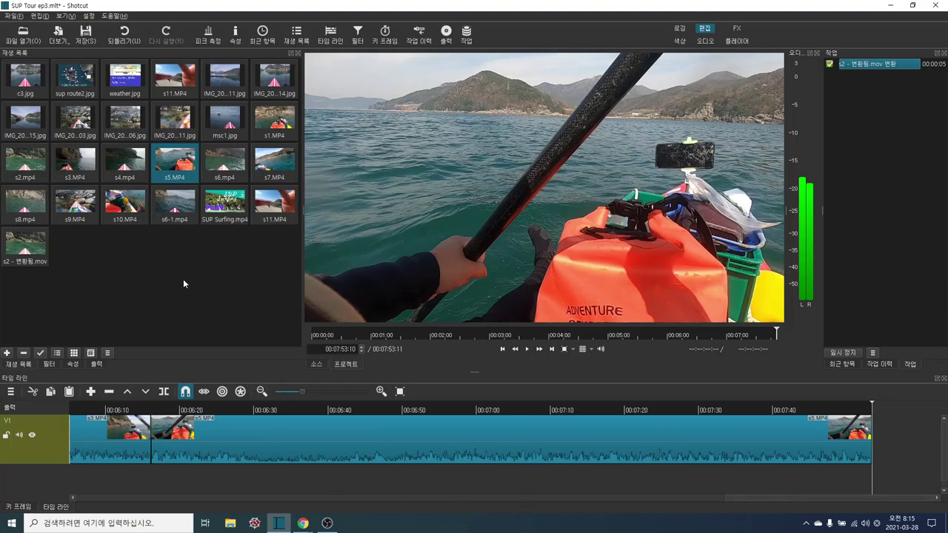
Place s6.mp4 about 5 seconds behind s5.MP4 on track V1 and start its edit-friendly conversion to s6 - 변환됨.mov in DNxHR/ALAC MOV format
click(225, 164)
drag(226, 164, 909, 434)
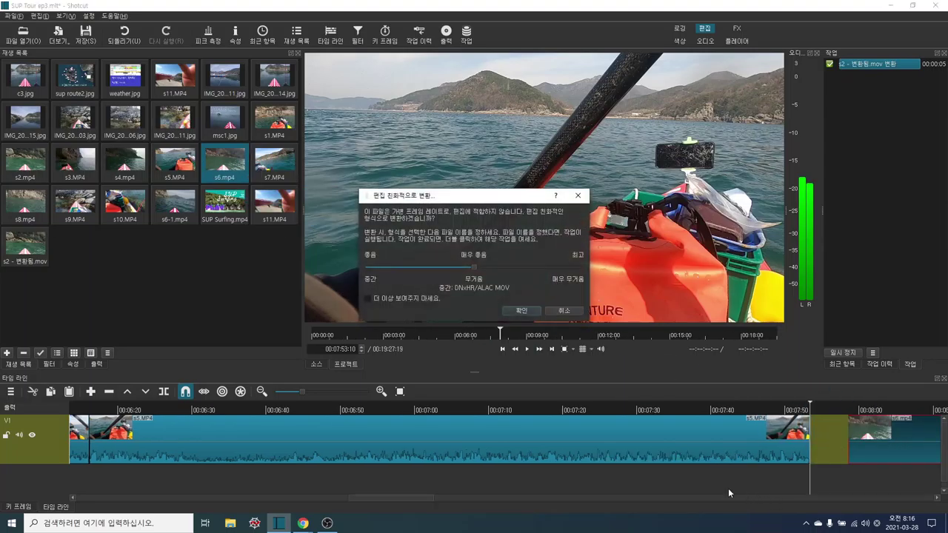
click(521, 311)
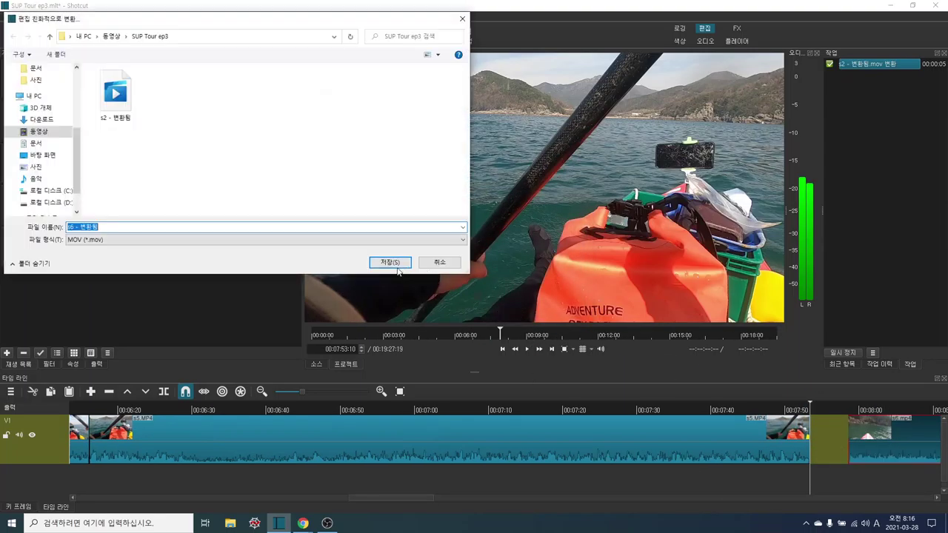
click(390, 263)
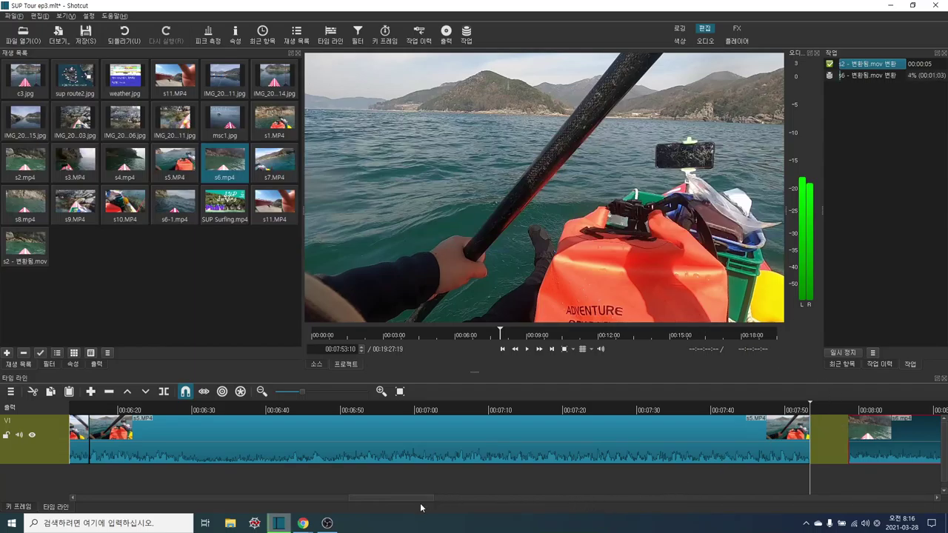
Scrub through s6.mp4 on track V1 from its start to 00:08:57:03 to look for a trim point
drag(411, 496, 457, 516)
click(431, 449)
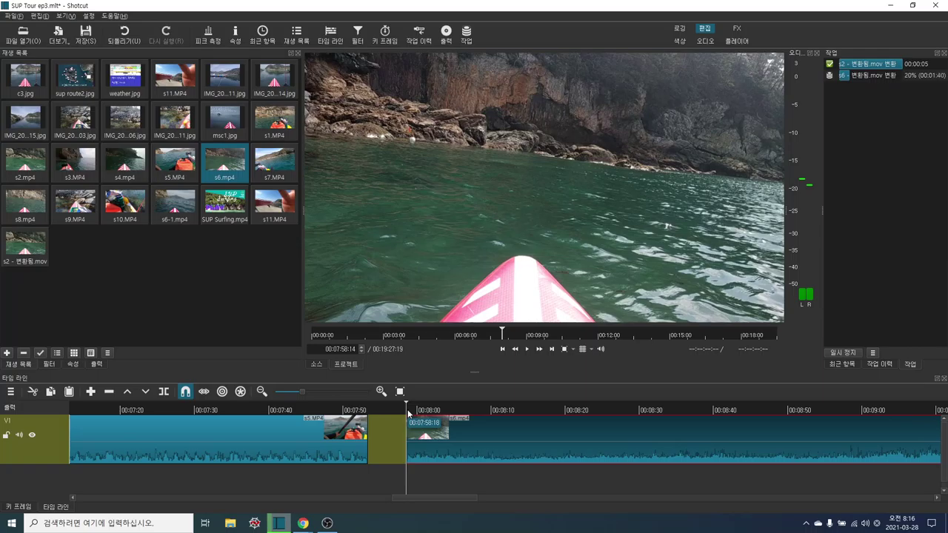
drag(408, 412, 457, 411)
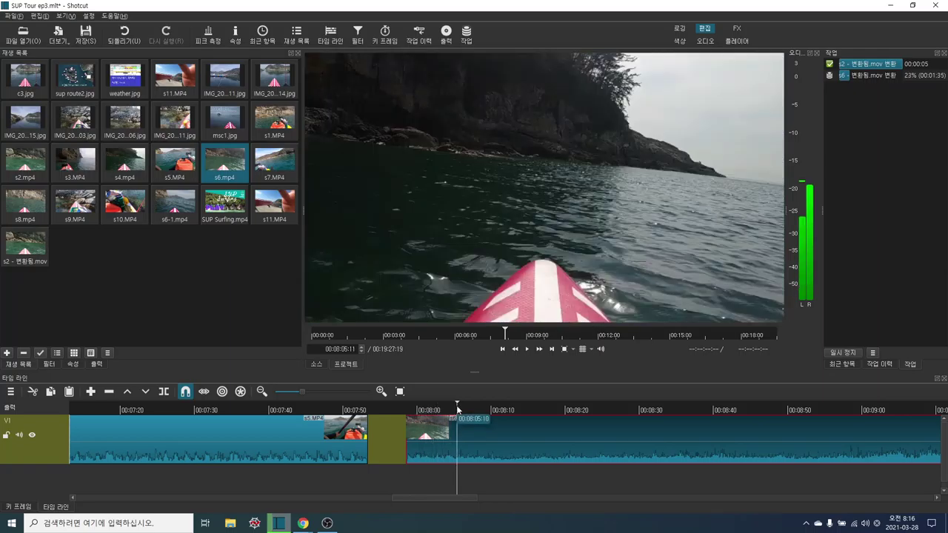
drag(457, 410, 434, 410)
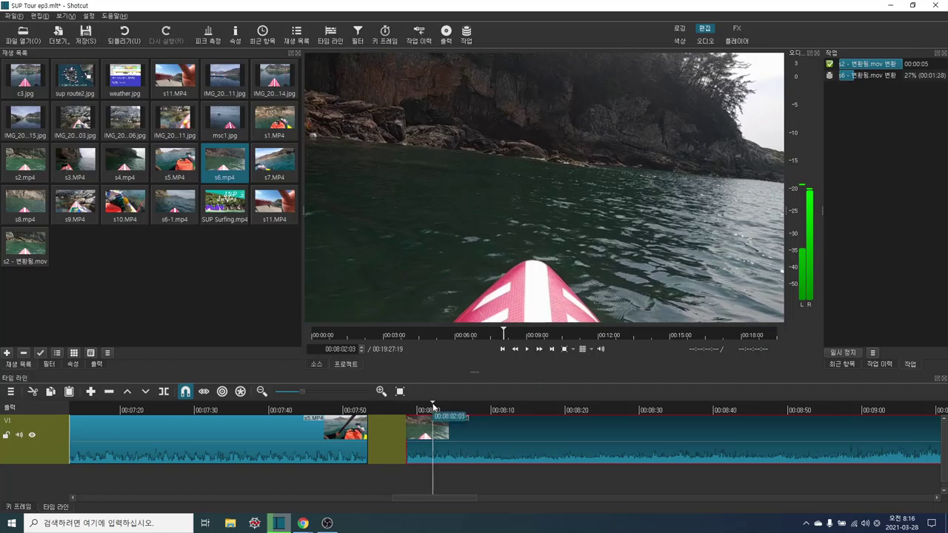
drag(433, 406, 841, 414)
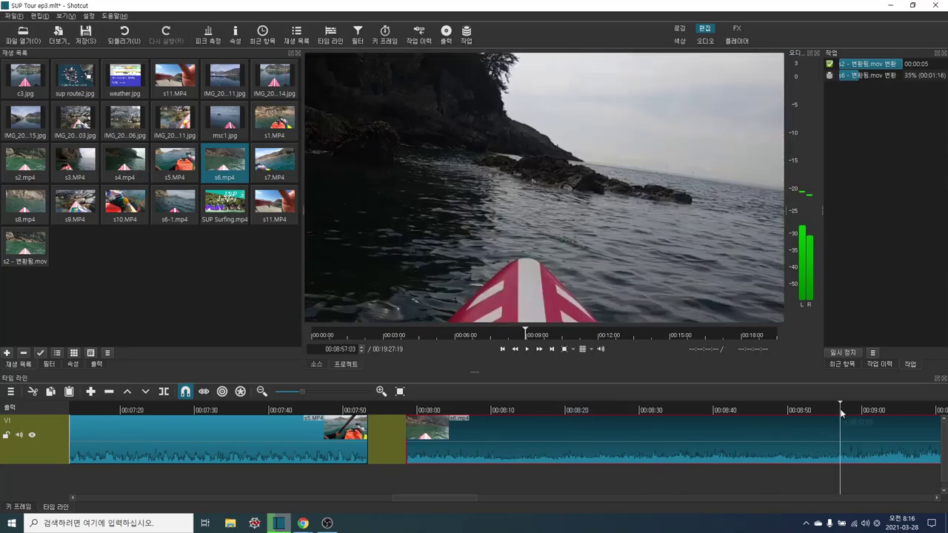